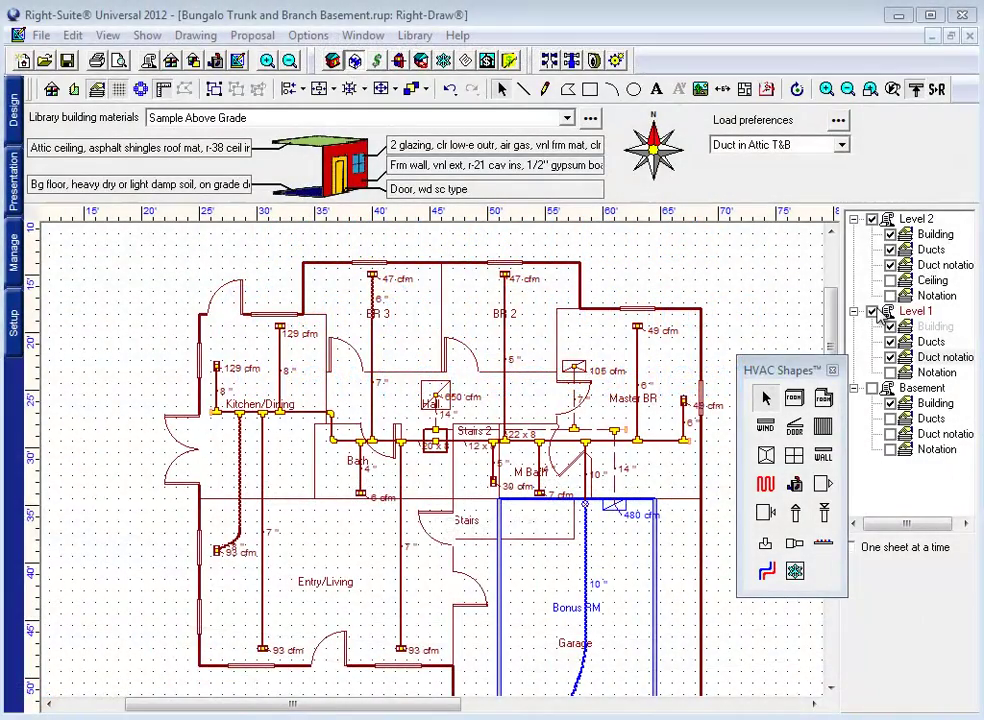
Show the Basement sheet and hide the Level 2 and Level 1 sheets
click(872, 388)
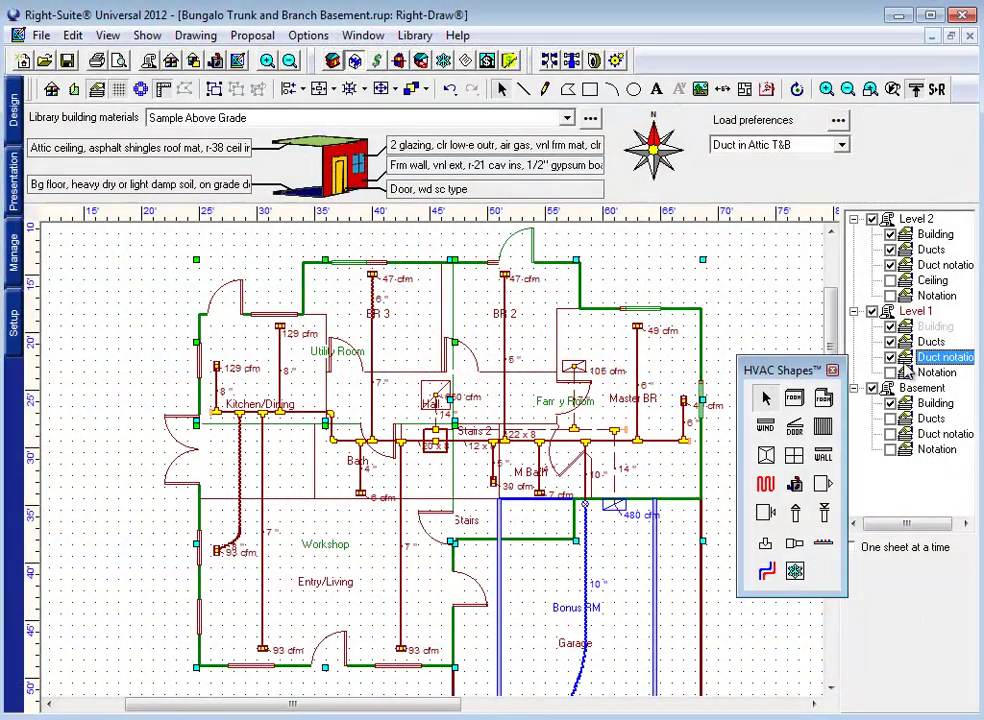
click(872, 219)
click(872, 311)
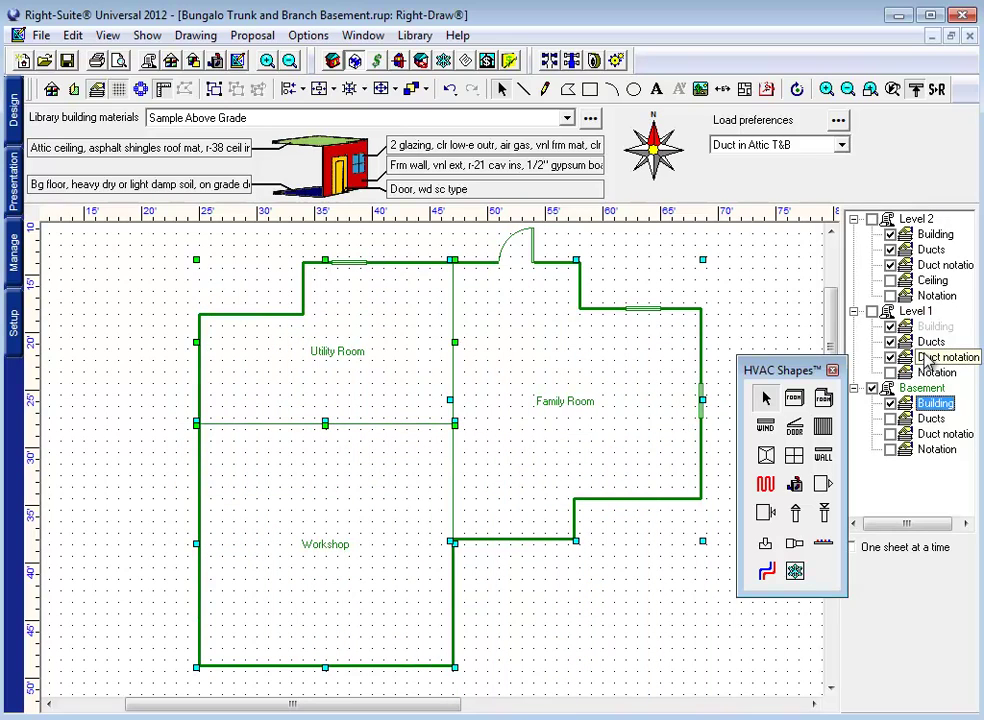
Set the Utility Room's supply and return duct locations to Conditioned space
double_click(520, 347)
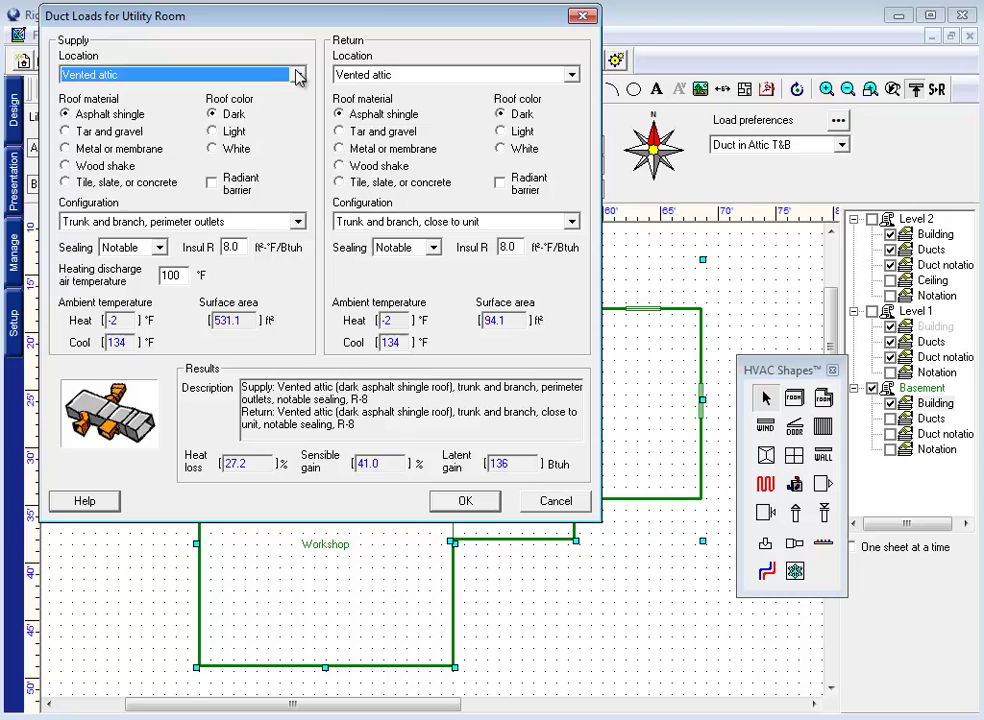
click(225, 74)
click(255, 92)
click(466, 74)
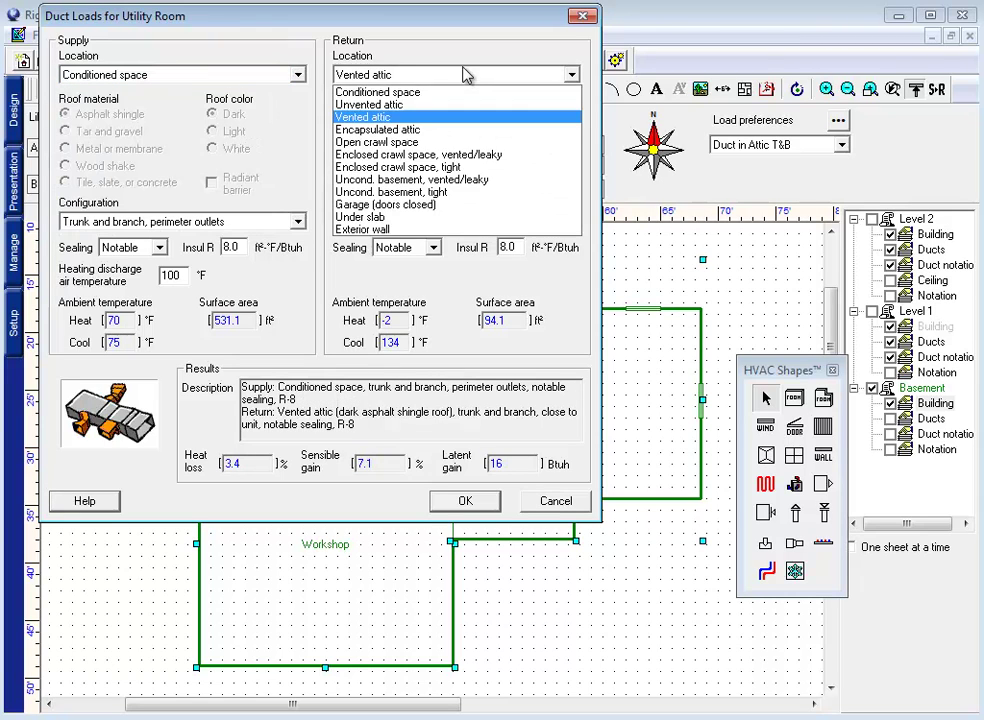
click(433, 92)
click(463, 500)
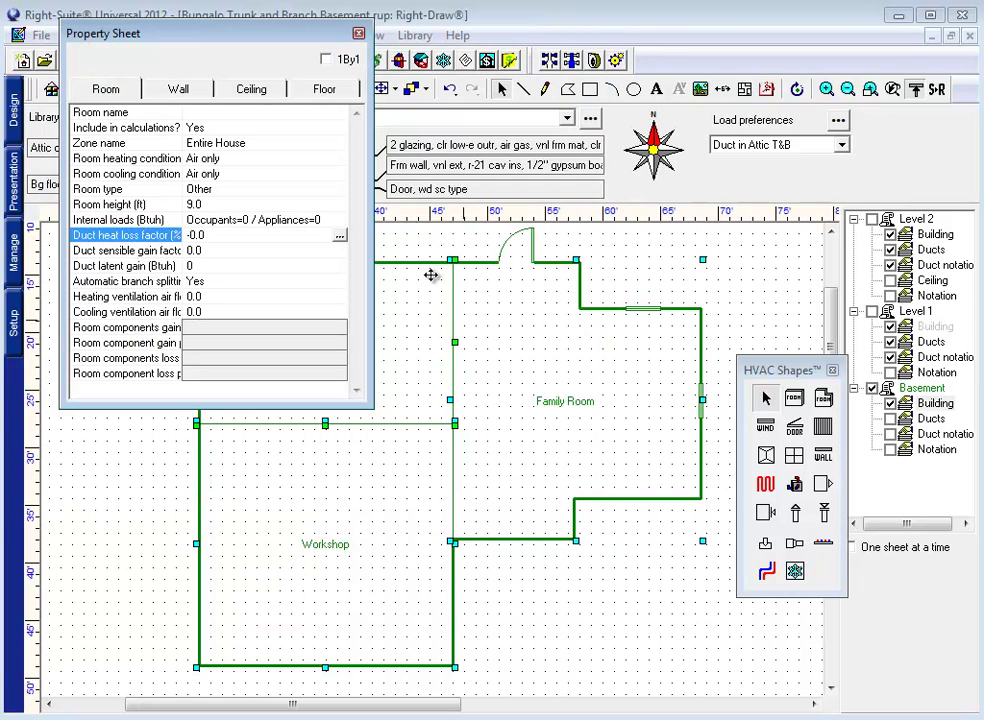
Make Level 1 editable and set all its rooms' supply and return ducts to Conditioned space
click(926, 328)
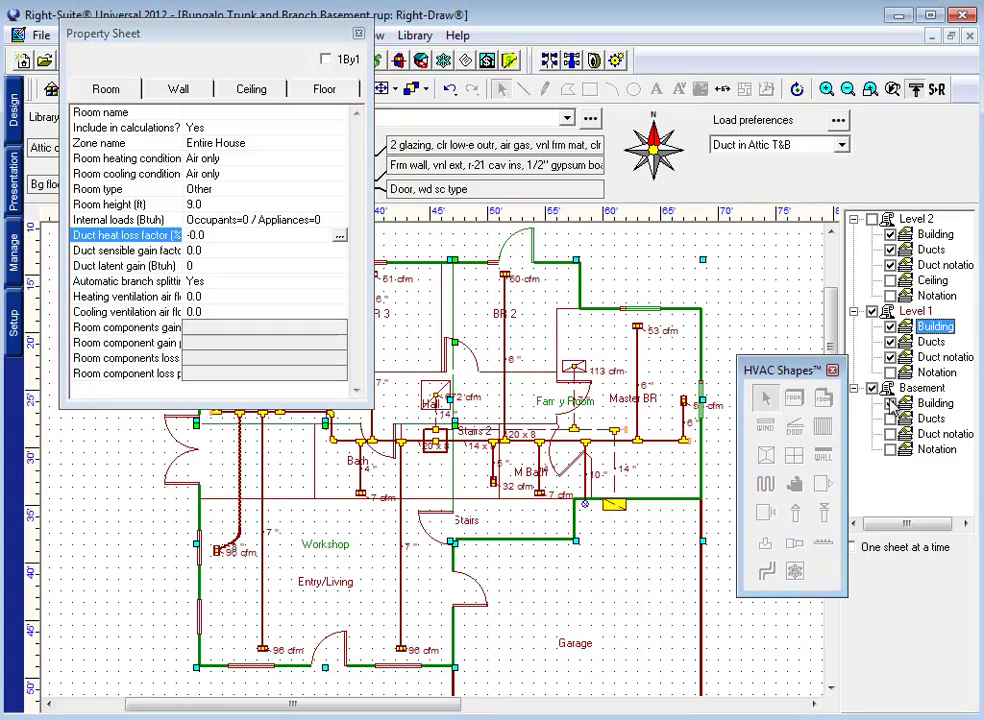
right_click(916, 322)
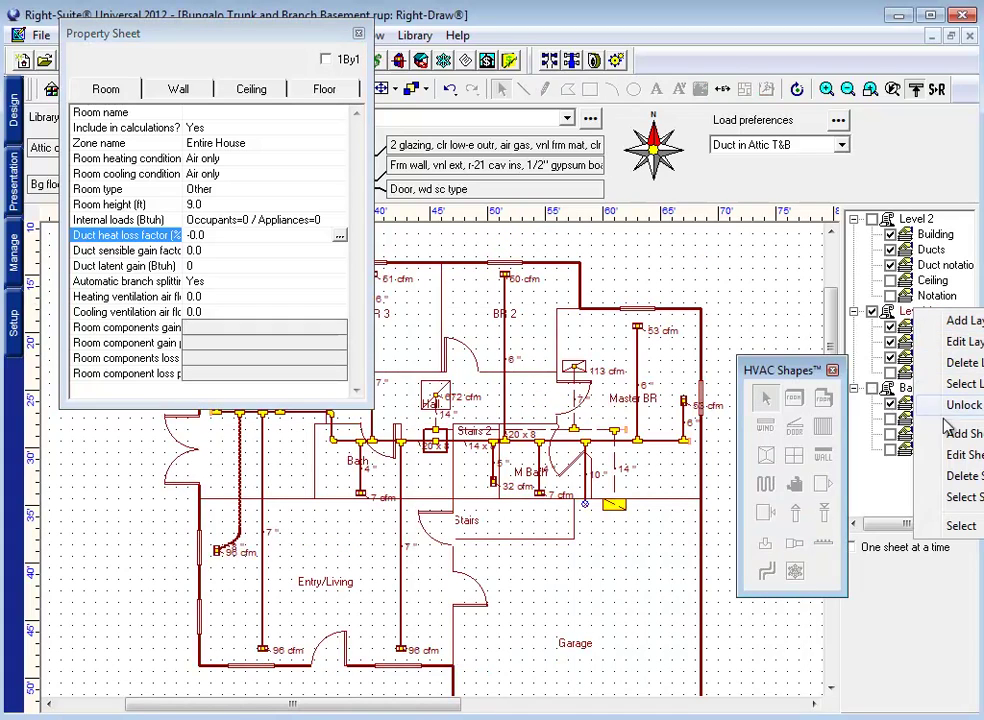
click(928, 343)
right_click(948, 327)
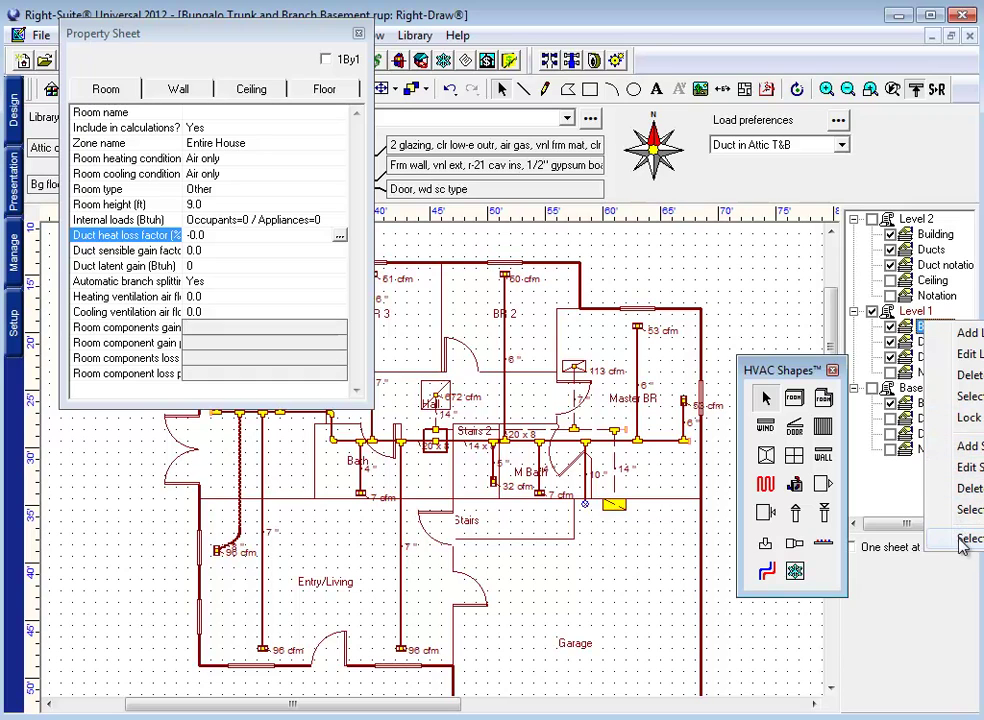
mouse_move(966, 538)
click(863, 547)
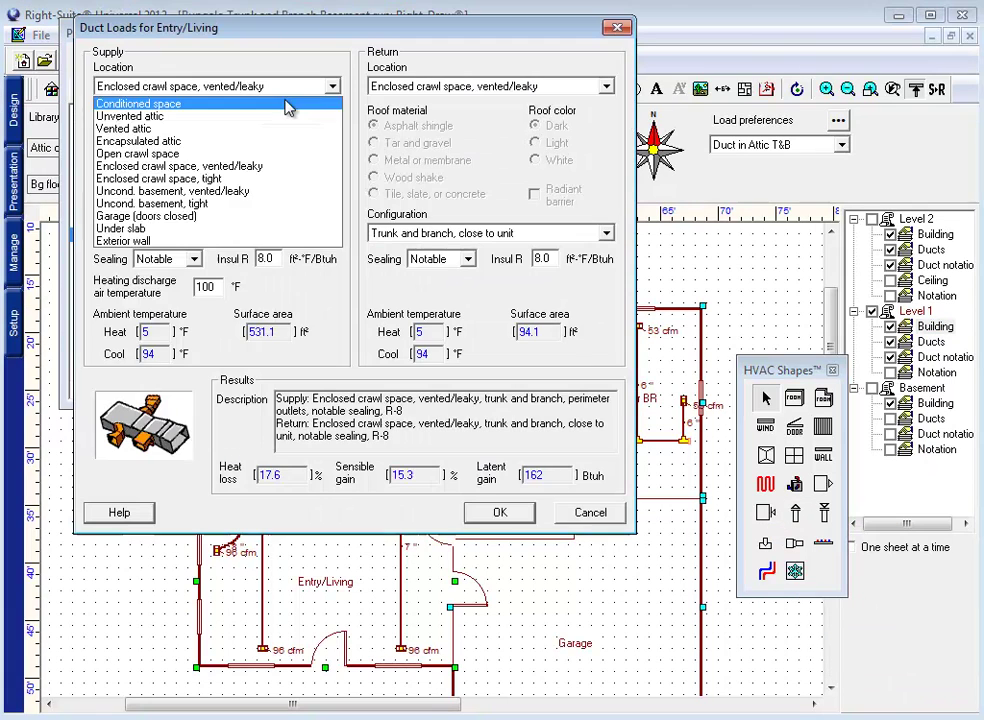
click(285, 101)
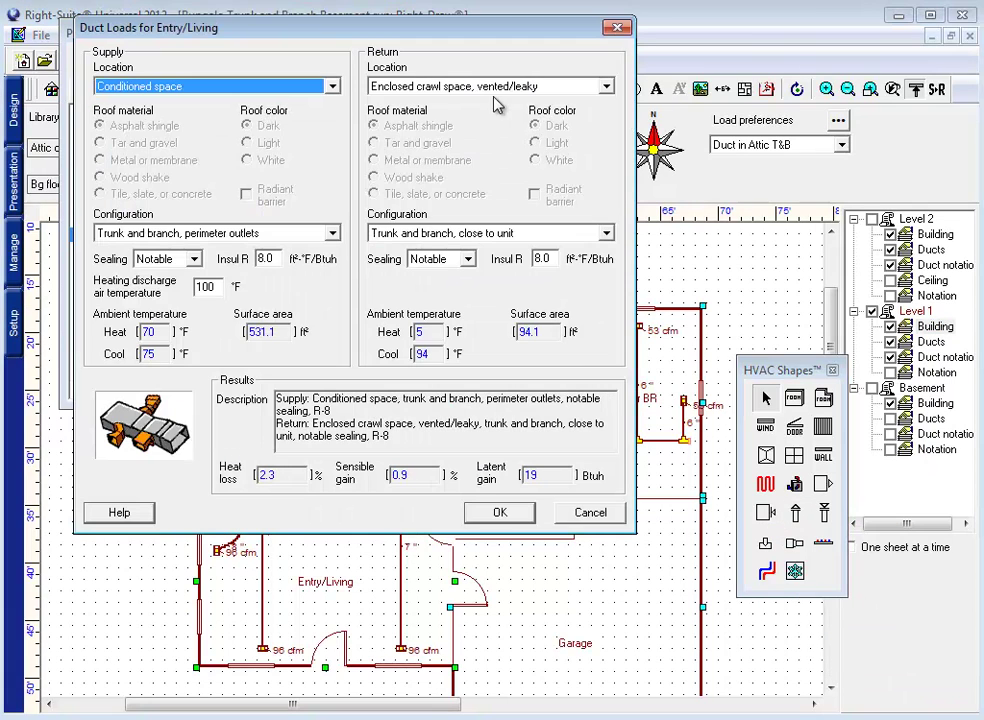
click(603, 87)
click(510, 106)
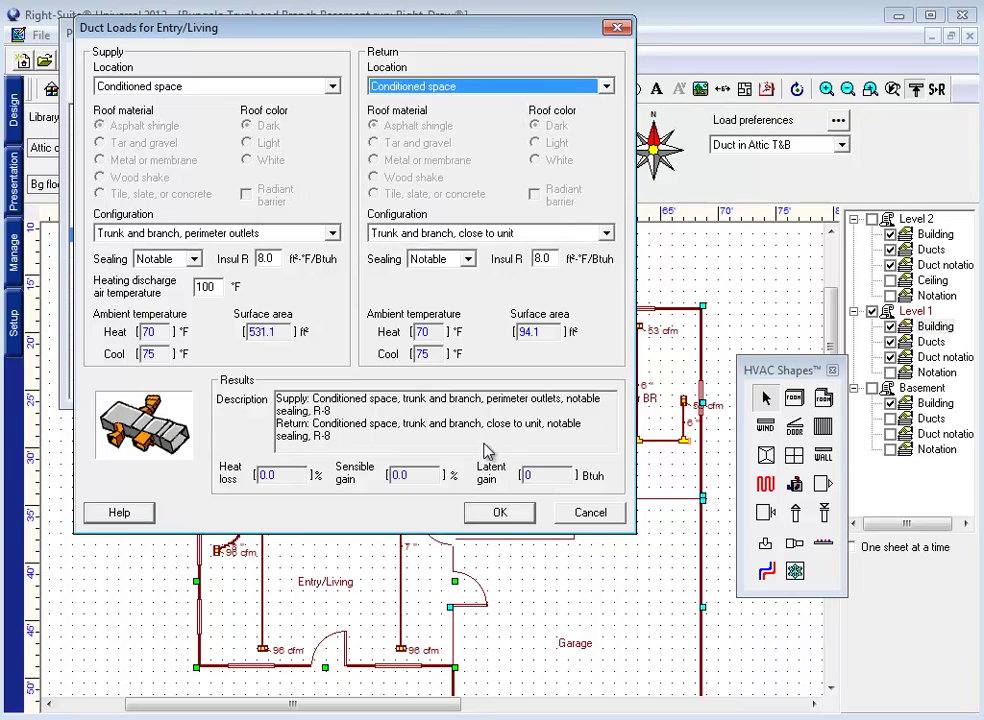
click(500, 512)
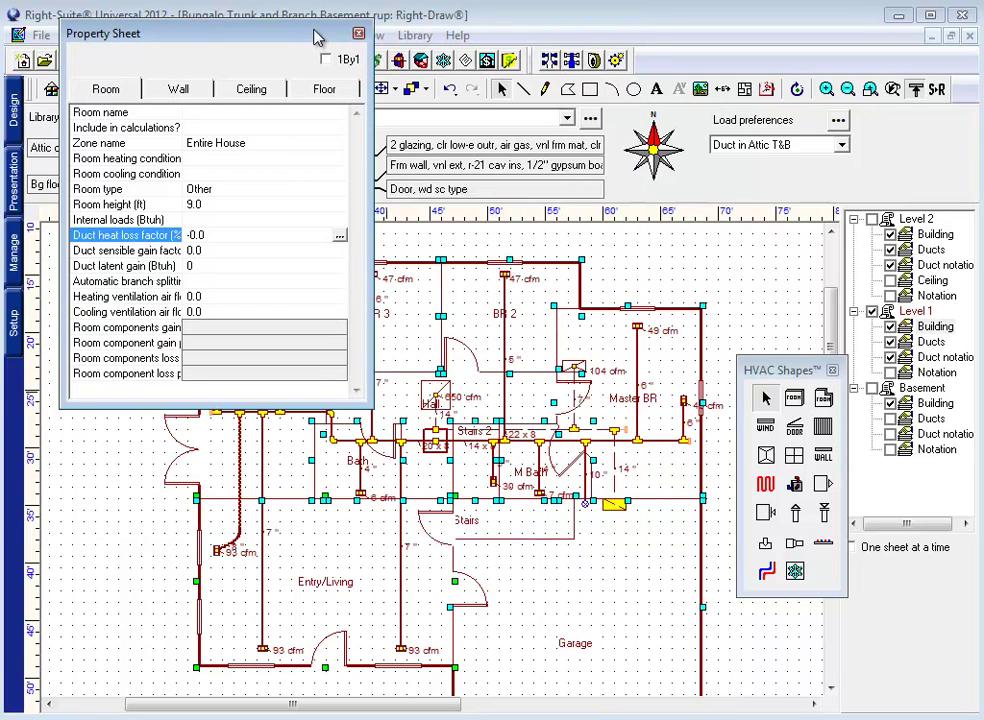
click(358, 33)
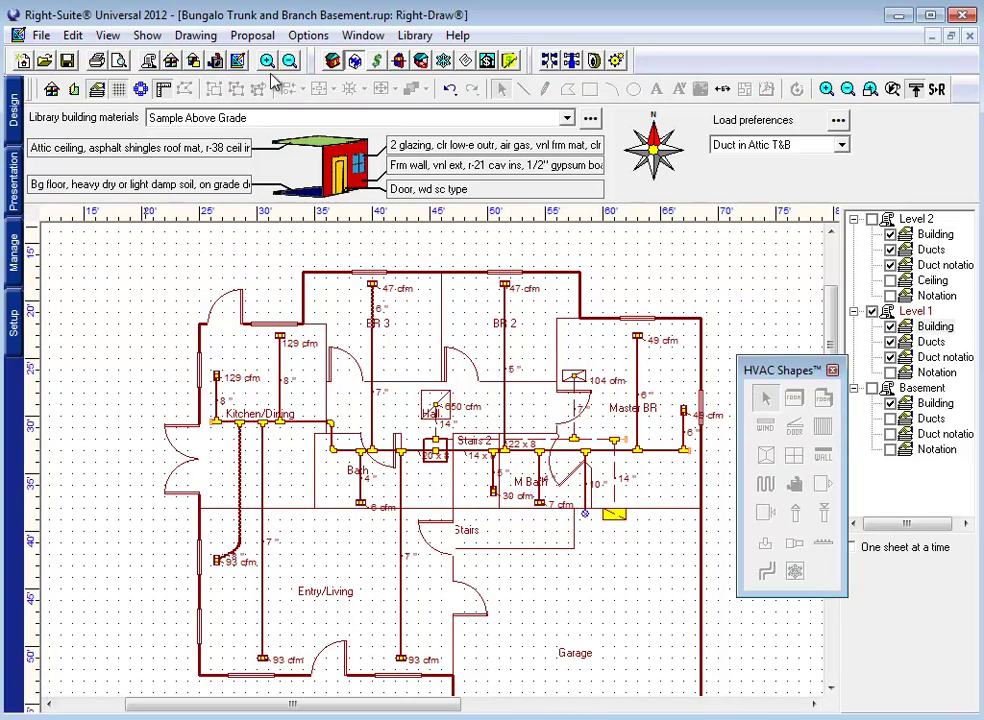
Review the house's zone load summary and equipment settings without changing anything
click(152, 60)
scroll(417, 358, down, 10)
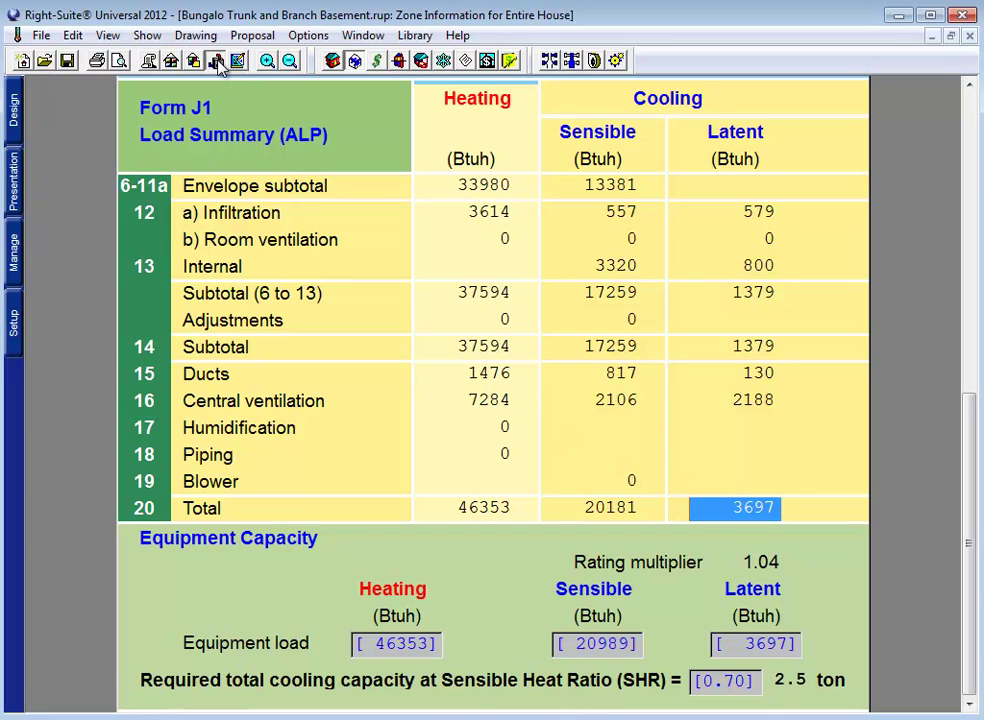
click(171, 60)
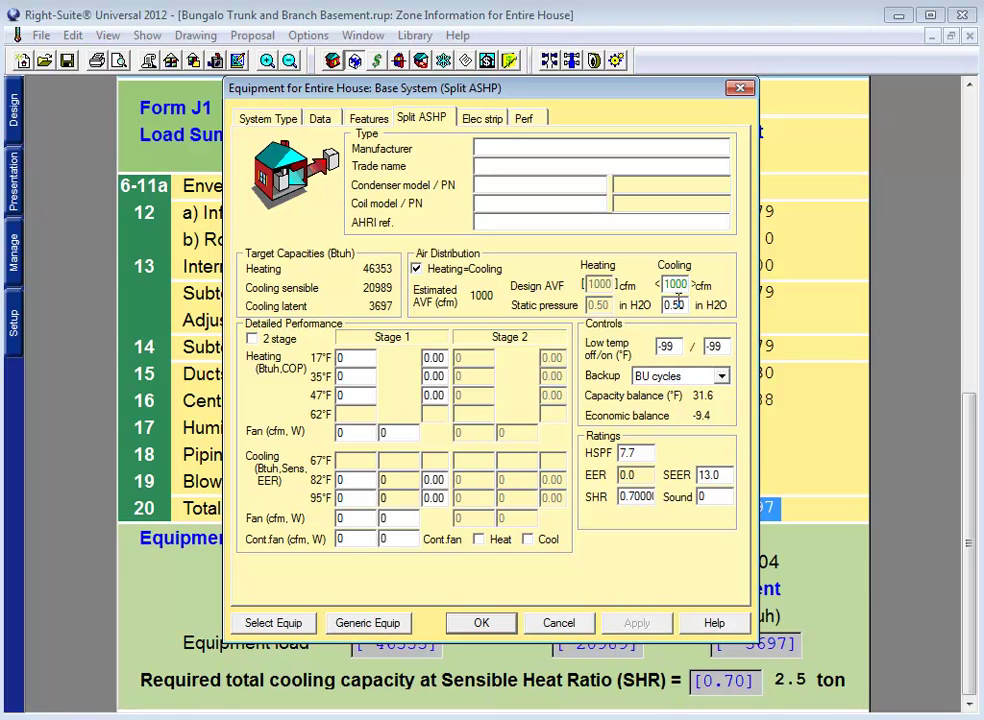
key(Escape)
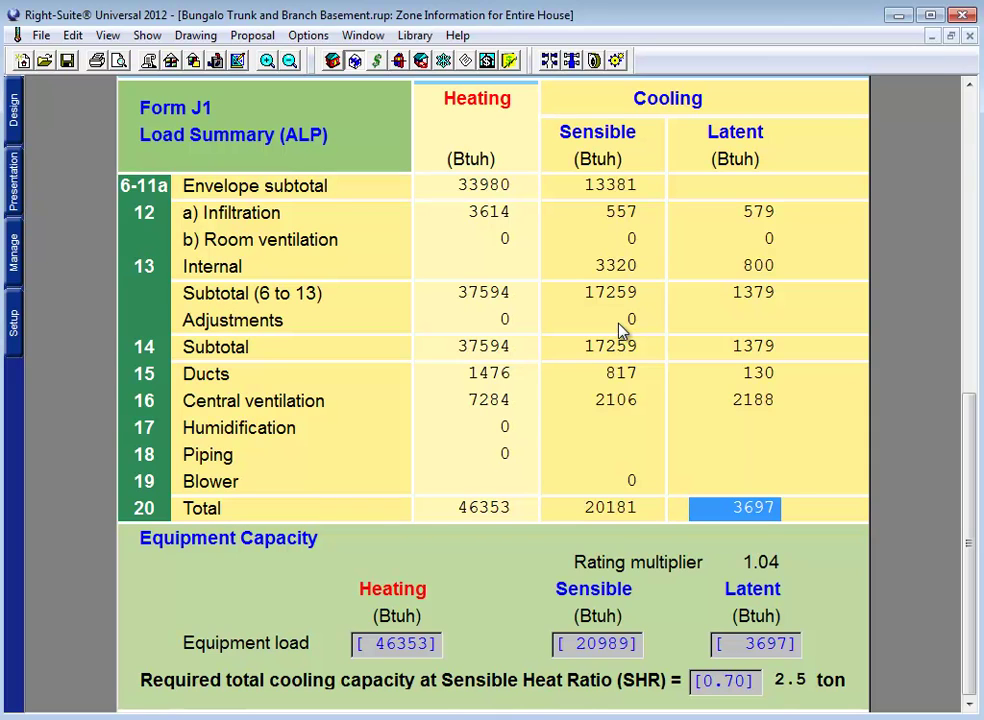
Check the static pressure calculation's cooling external static pressure and filter loss values
click(594, 62)
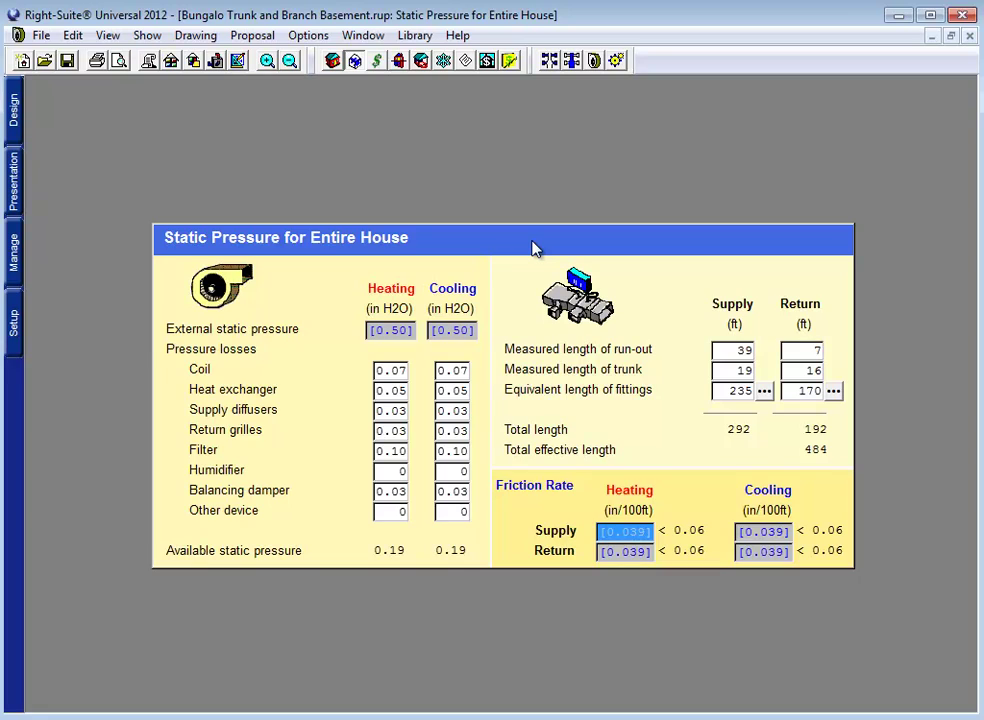
click(476, 331)
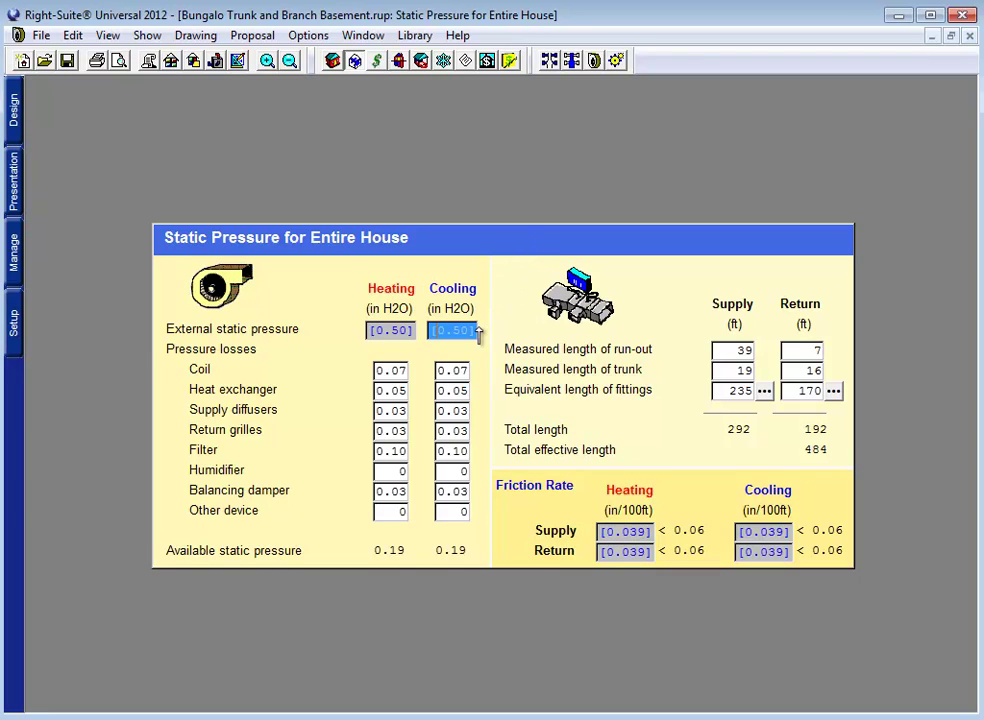
click(466, 450)
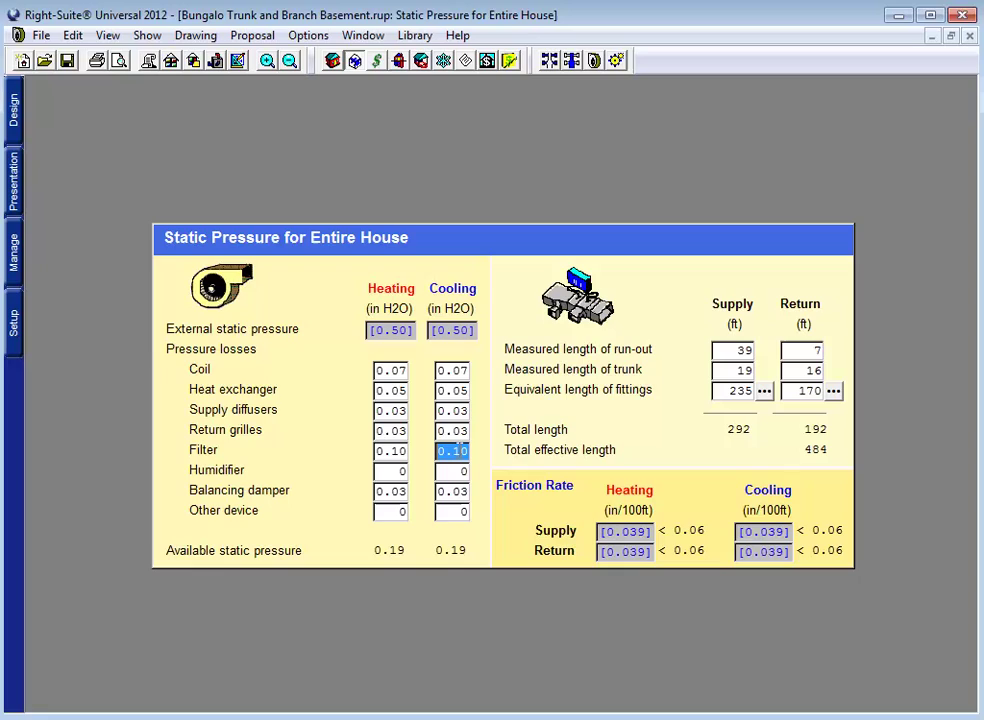
Look through the house's Duct Preferences, then return to the floor plan
click(616, 60)
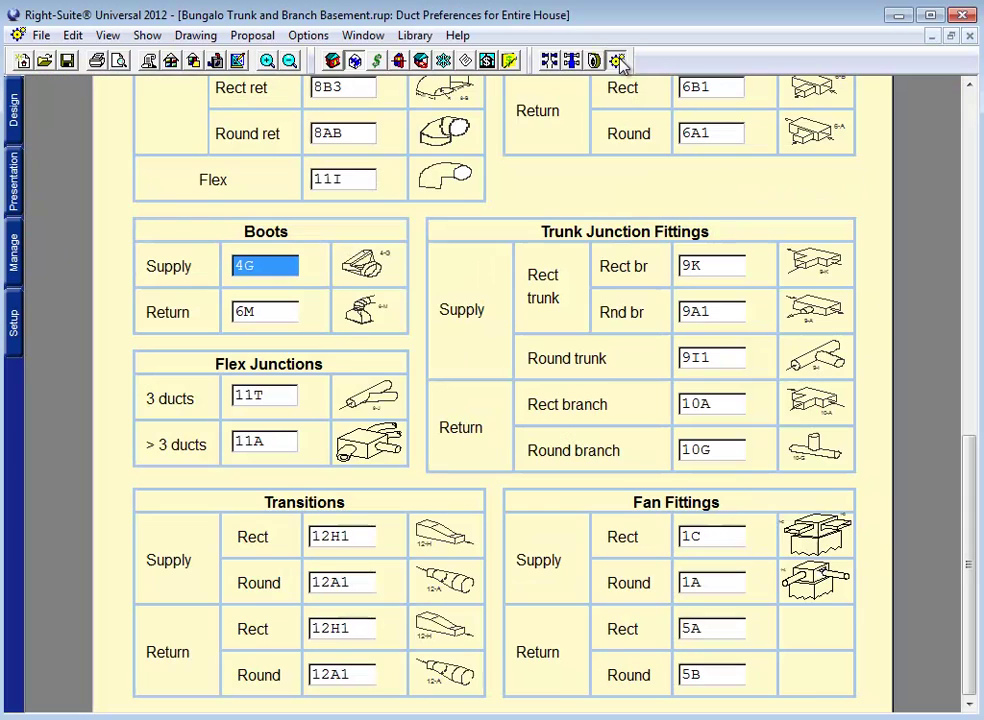
scroll(535, 270, up, 5)
scroll(535, 270, down, 5)
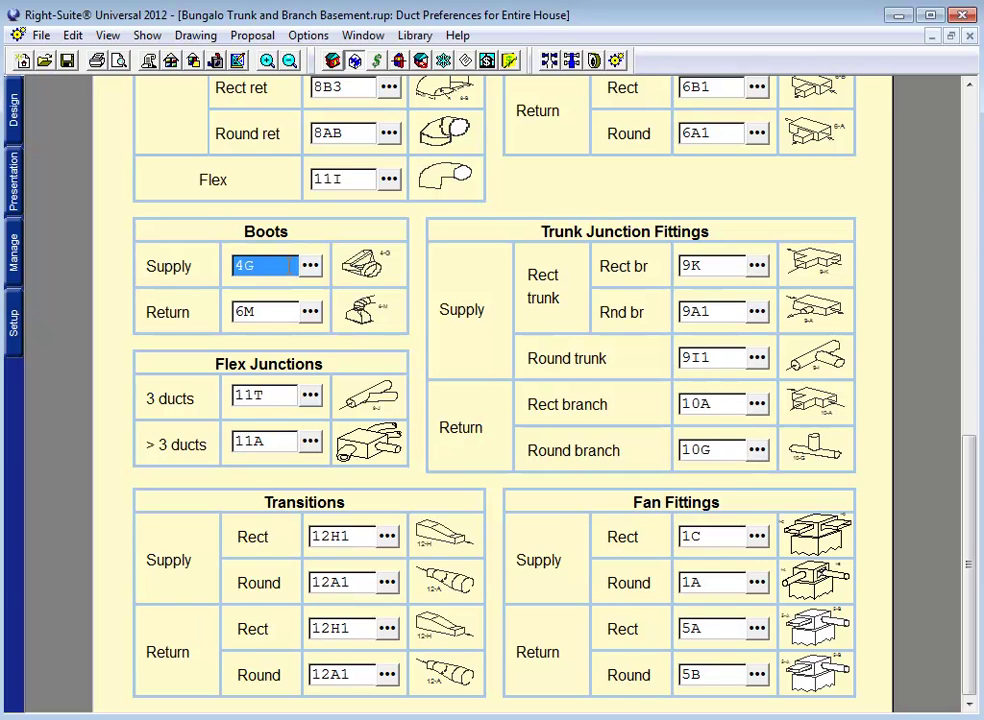
scroll(393, 307, up, 5)
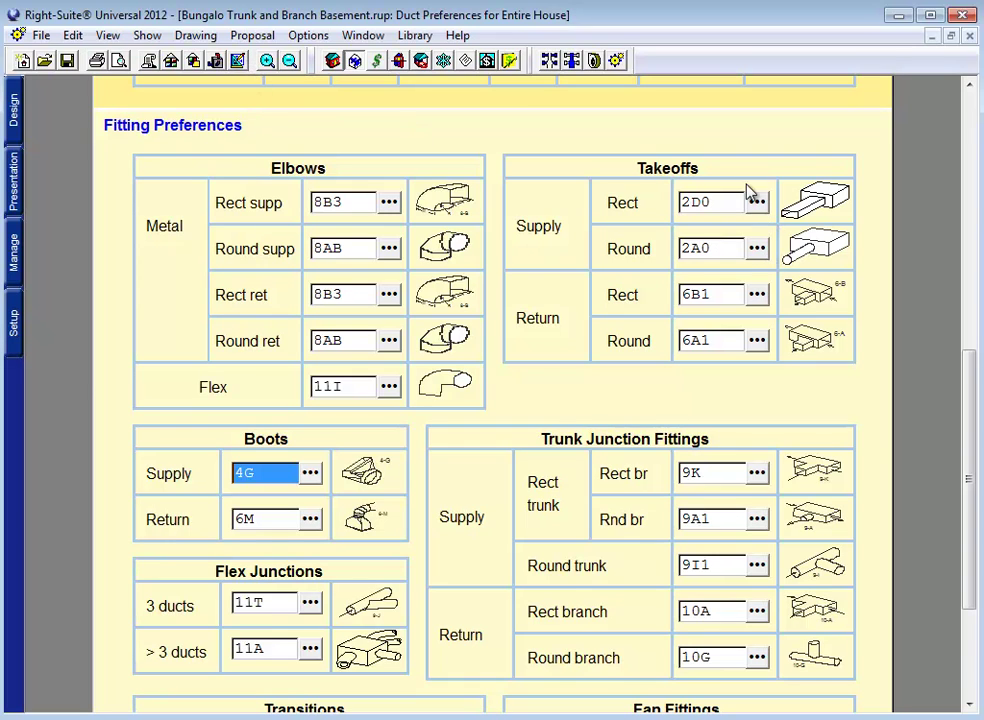
scroll(603, 357, up, 13)
scroll(603, 355, down, 7)
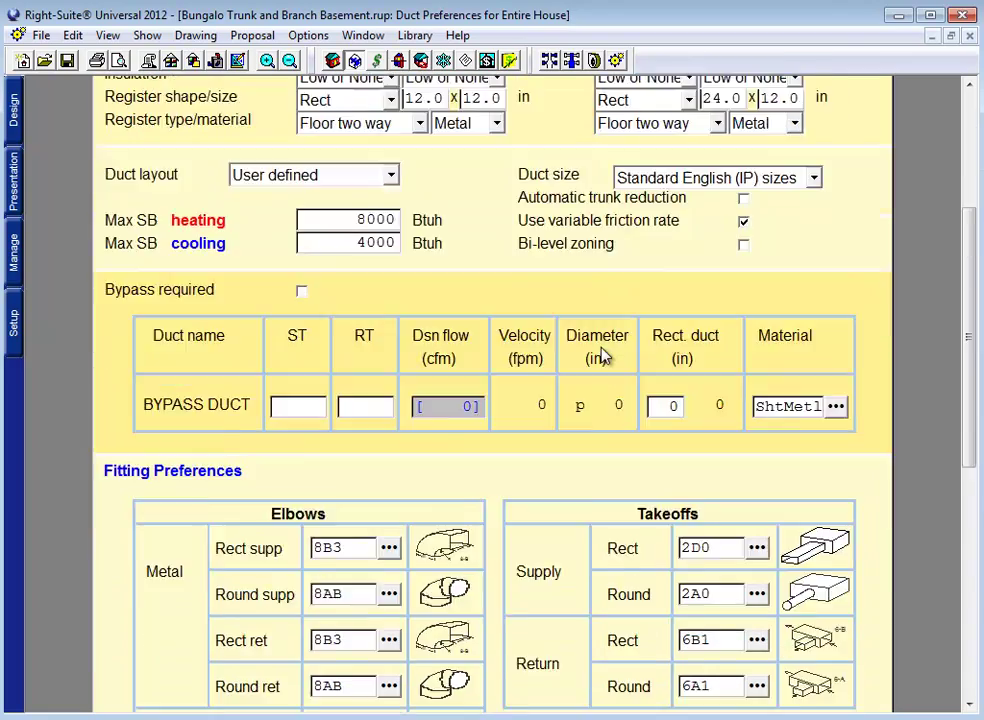
scroll(603, 357, up, 7)
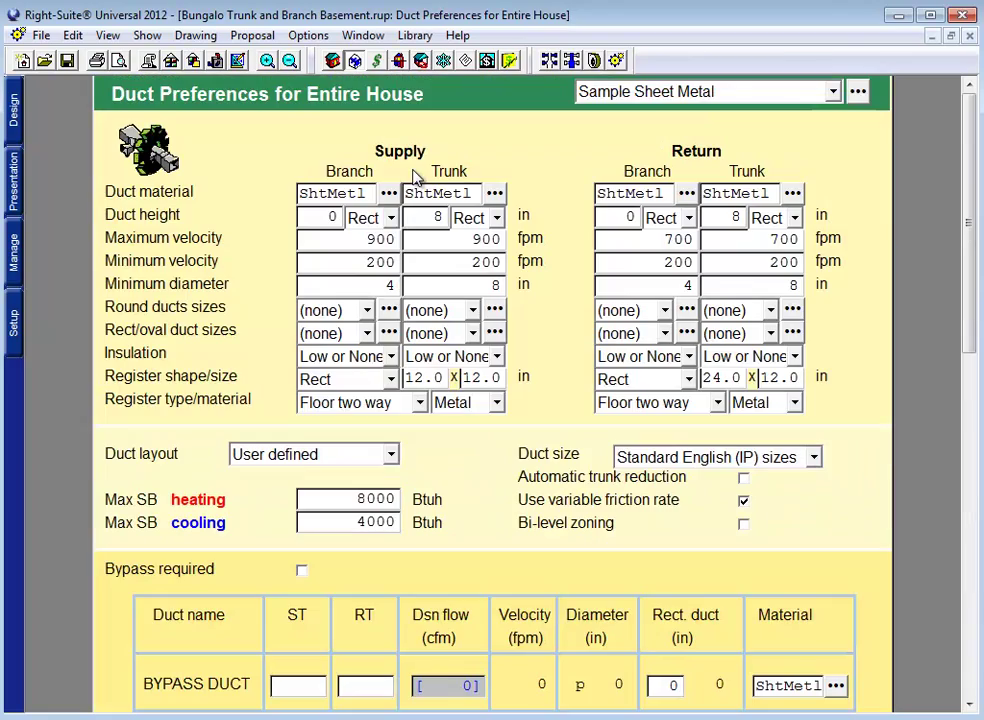
click(239, 61)
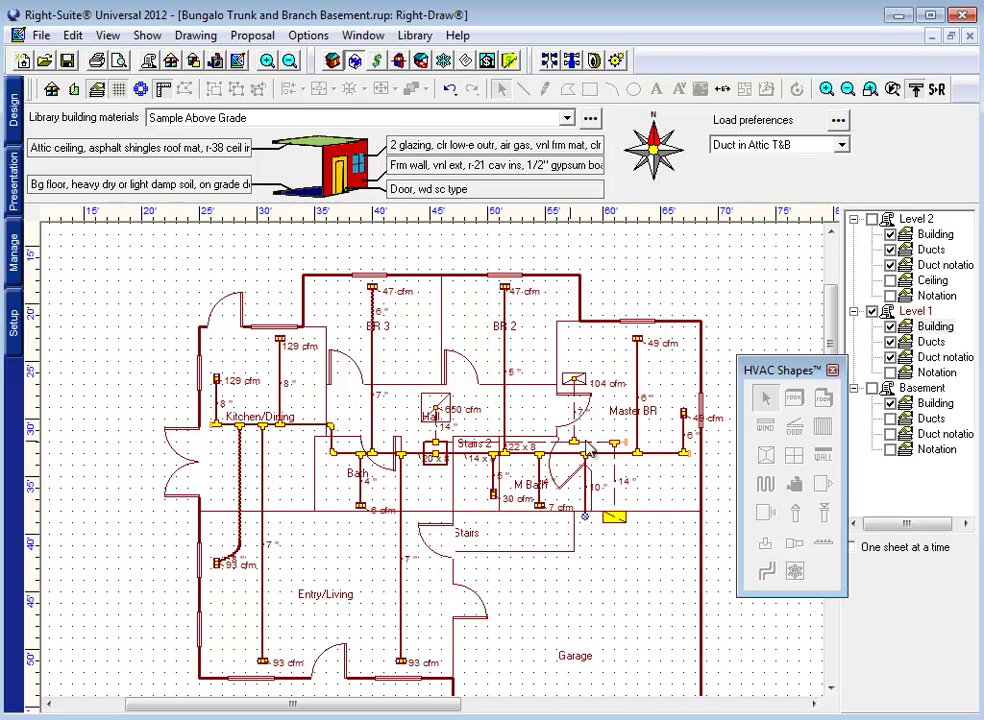
Recheck the Duct Preferences and return to the Right-Draw Level 1 plan
click(467, 57)
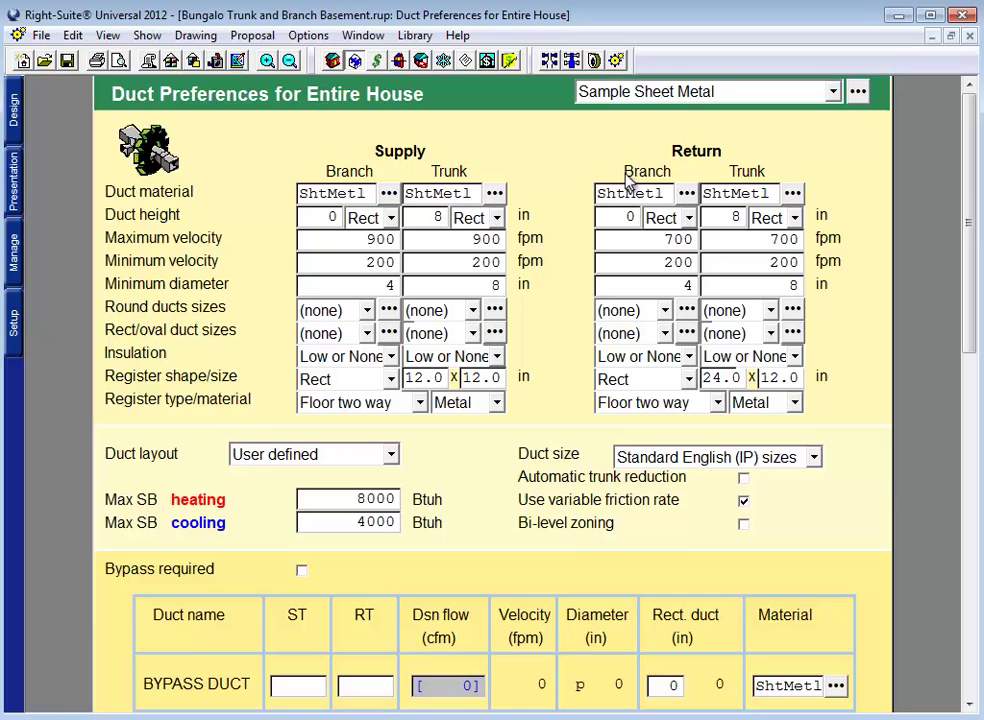
scroll(625, 286, down, 4)
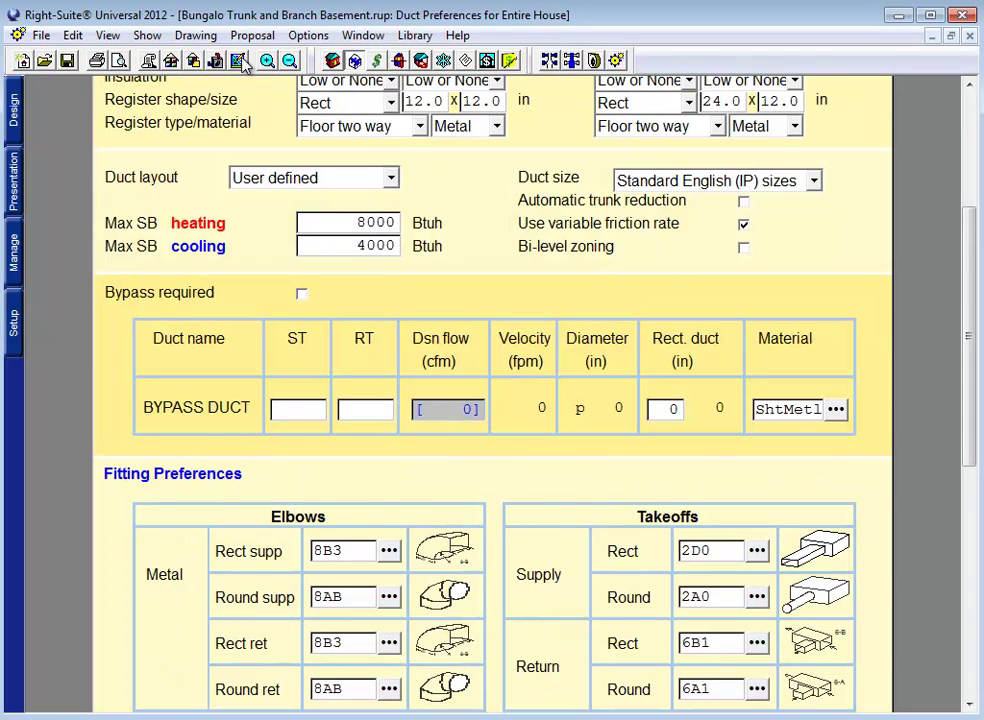
click(196, 58)
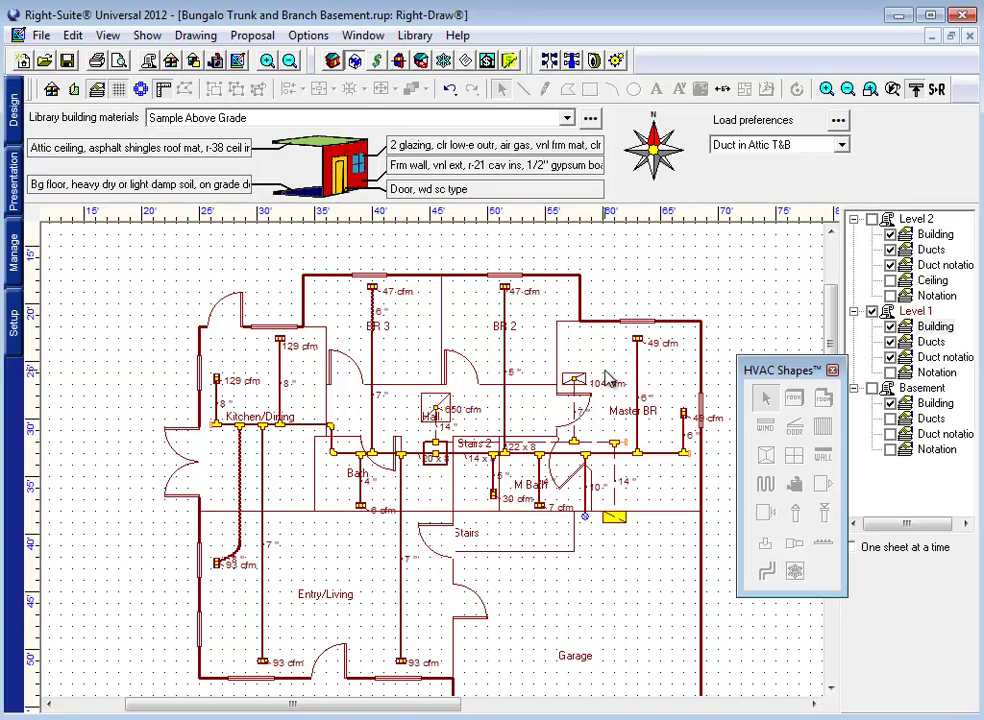
Change the air handler duct system's Sheet property from Level 1 to Basement
click(445, 460)
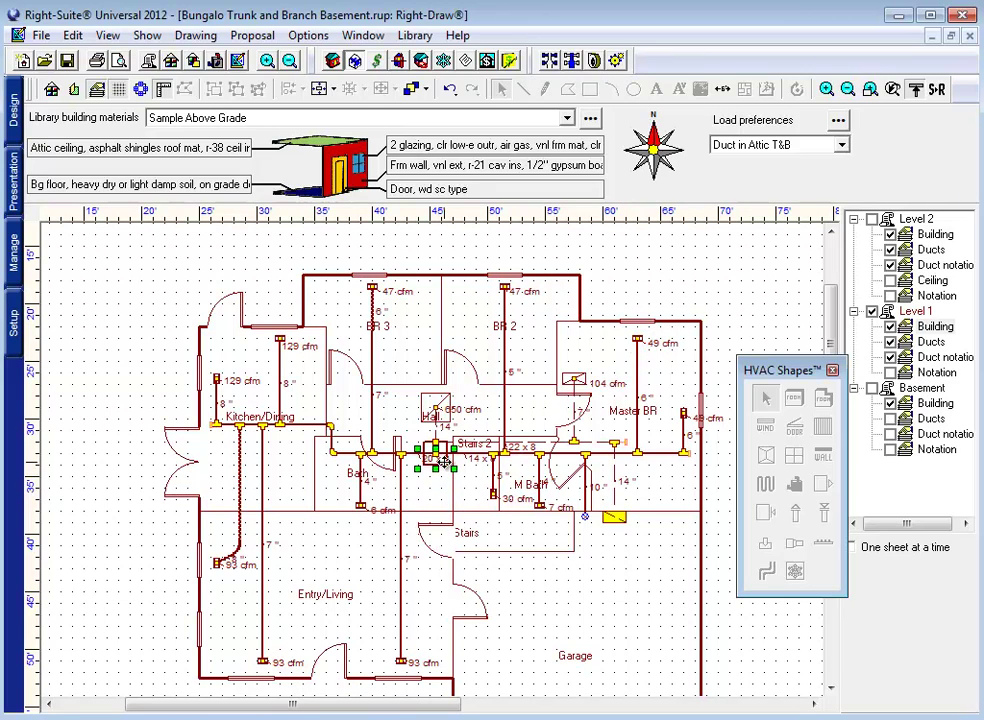
double_click(445, 460)
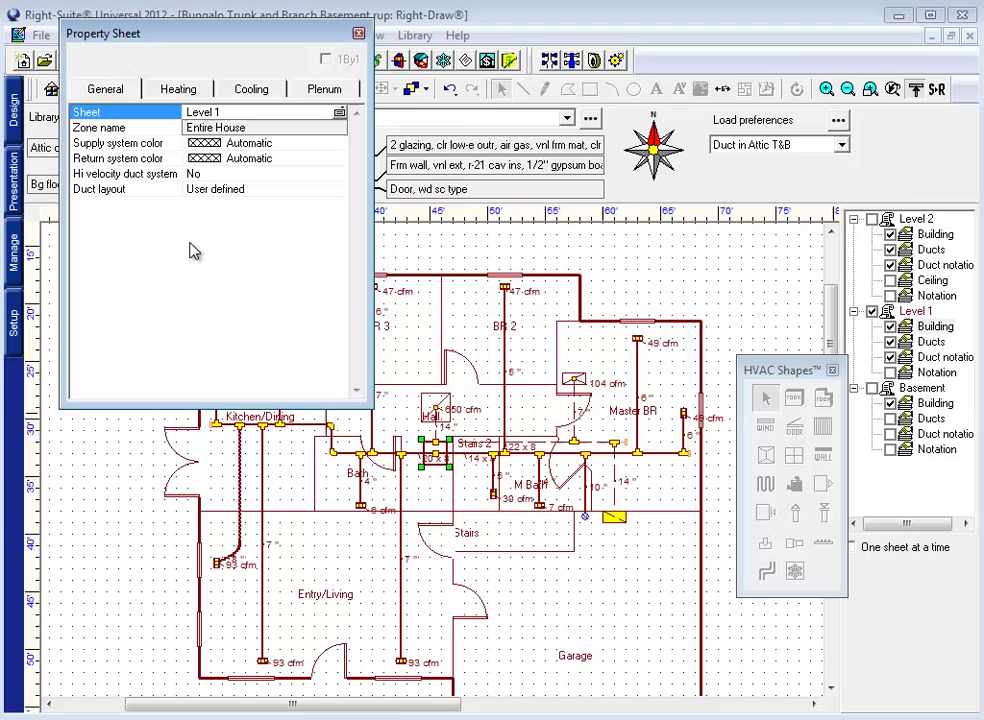
click(252, 115)
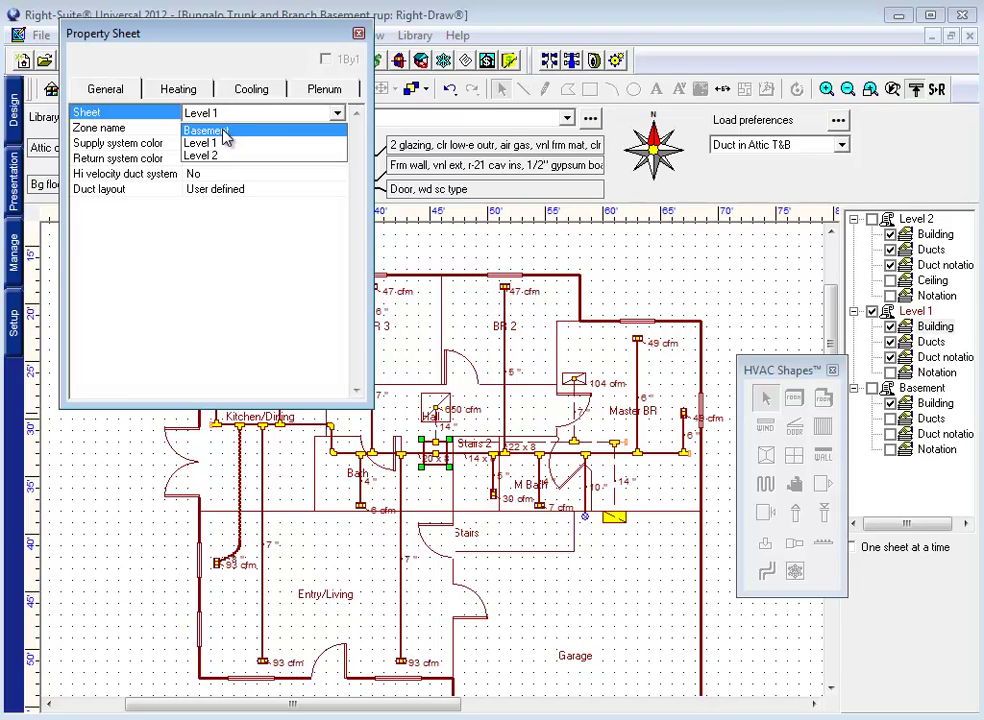
click(222, 132)
click(165, 128)
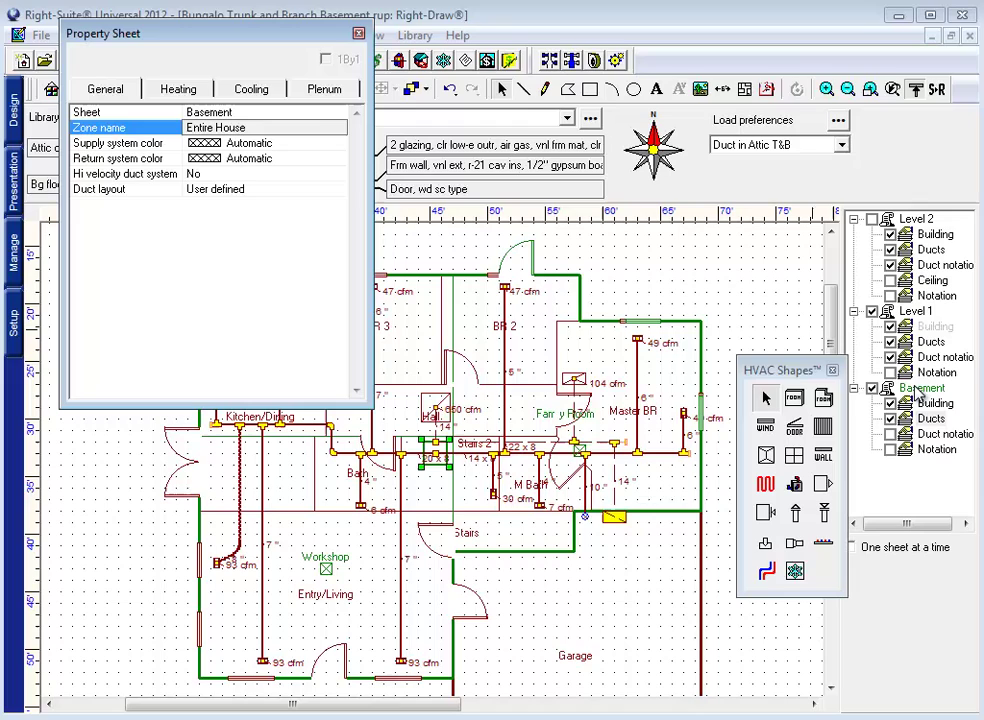
Select all Level 1 supply ducts and assign them to the Basement sheet
click(913, 313)
right_click(913, 313)
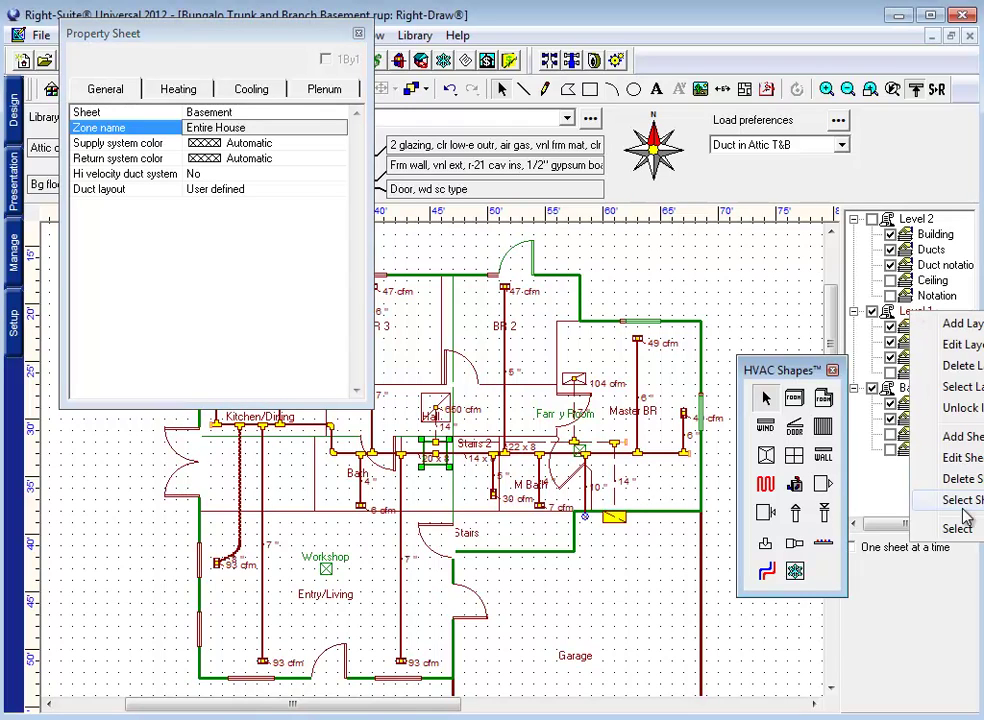
mouse_move(955, 528)
mouse_move(833, 640)
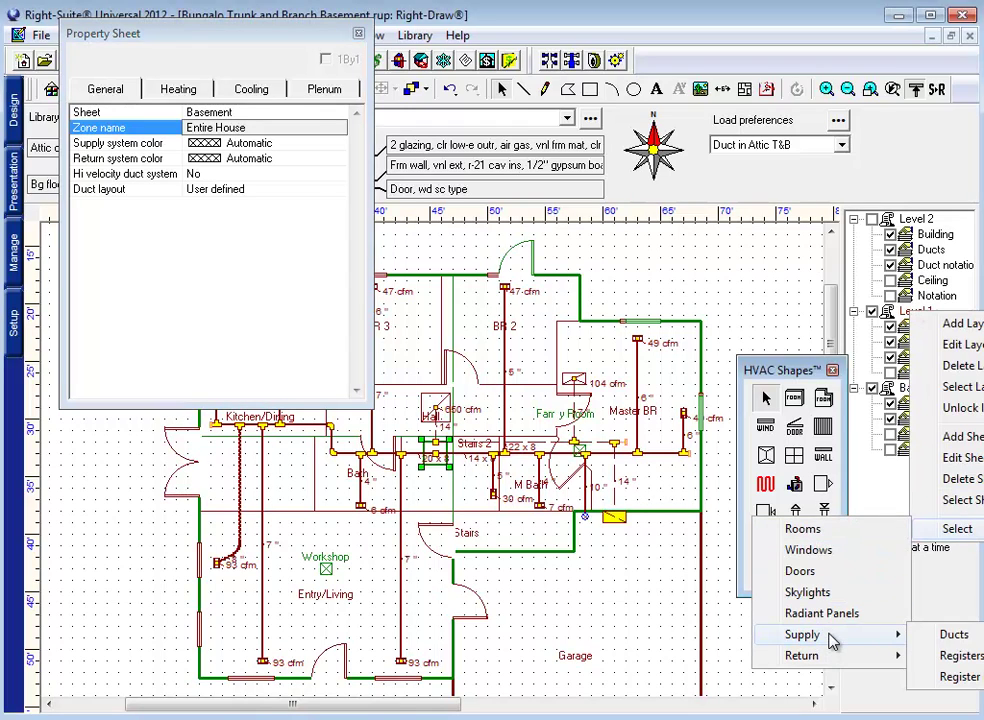
click(953, 636)
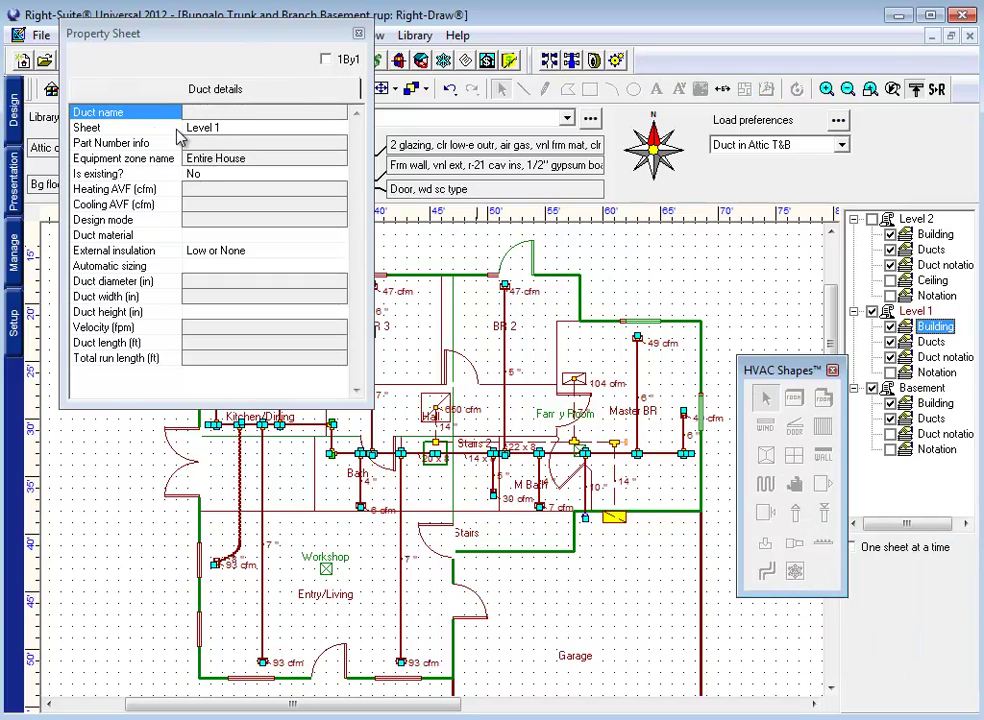
click(212, 128)
click(212, 128)
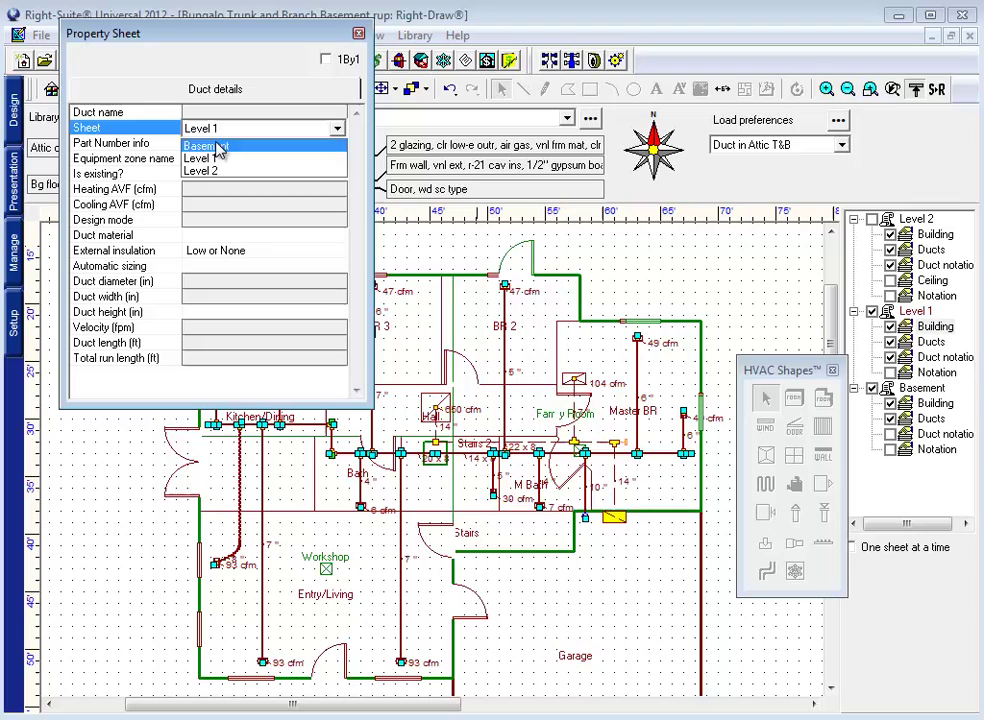
click(202, 145)
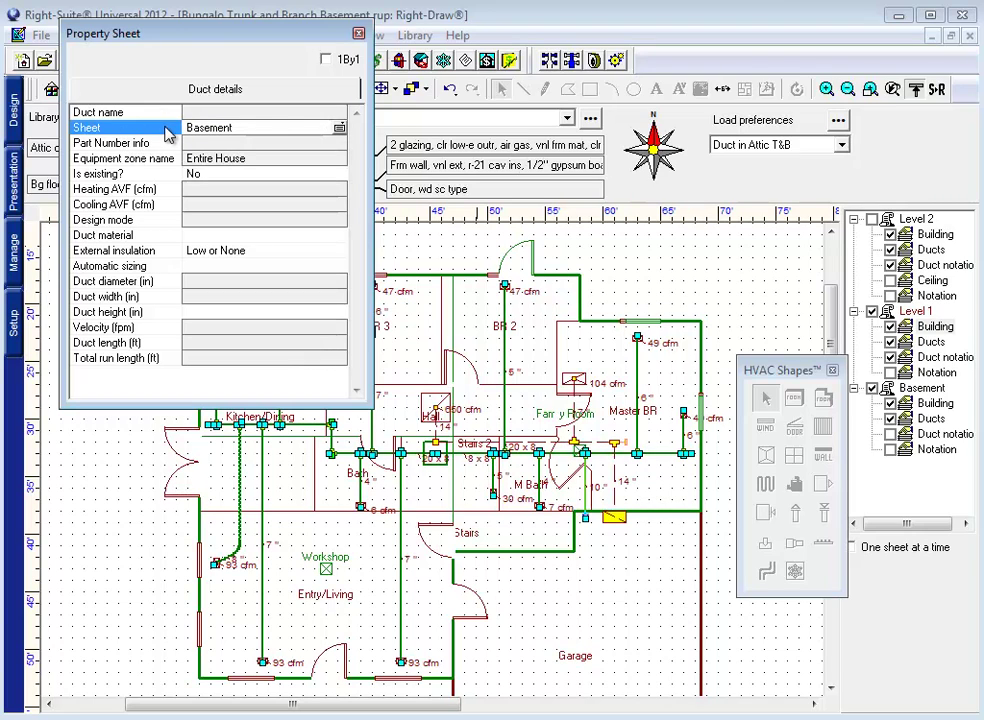
Select all Level 1 return ducts and assign them to the Basement sheet
right_click(918, 324)
mouse_move(955, 527)
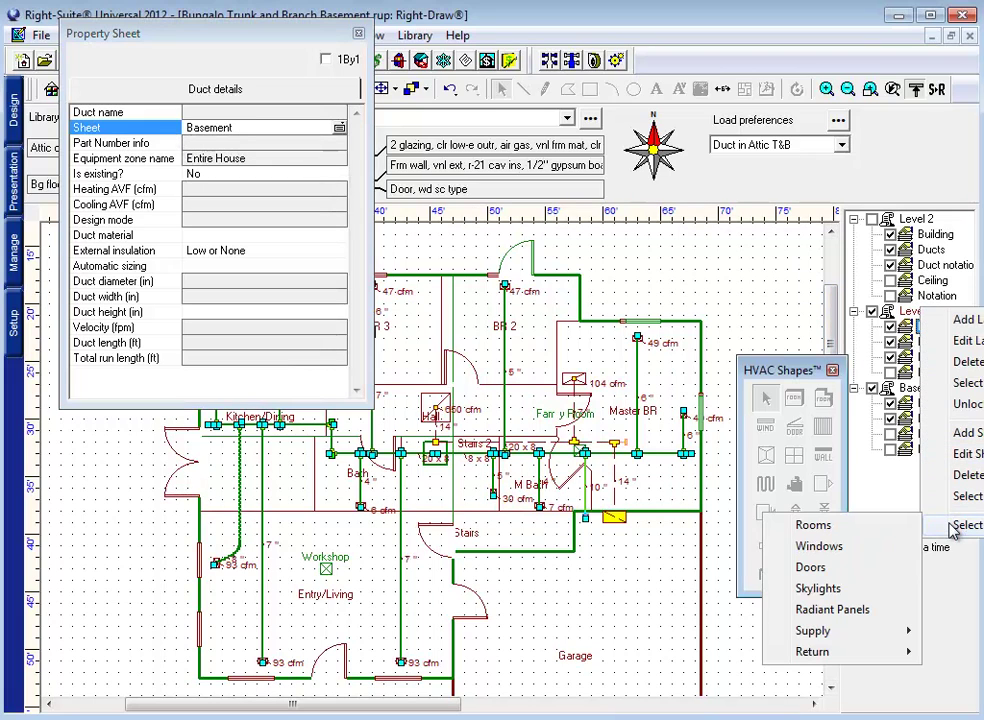
mouse_move(908, 655)
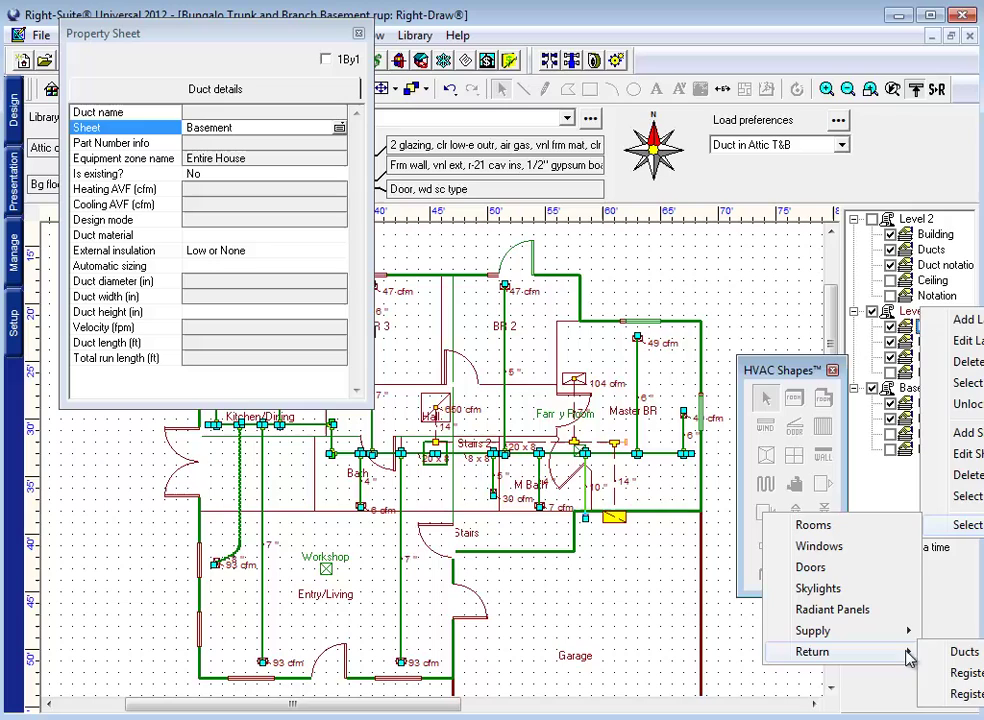
click(957, 652)
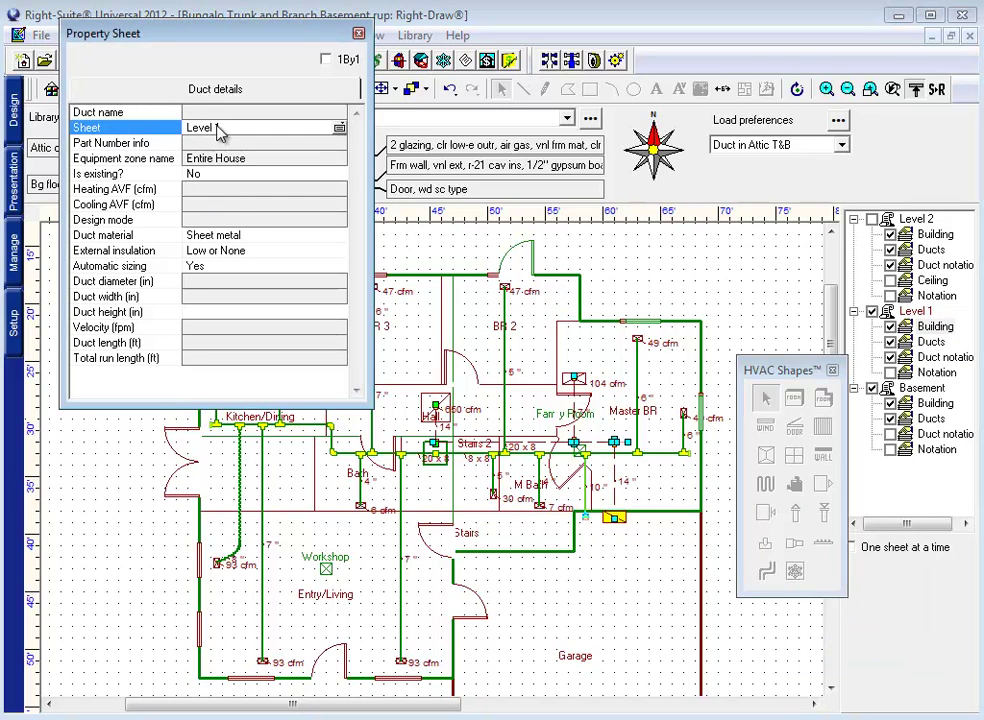
click(338, 129)
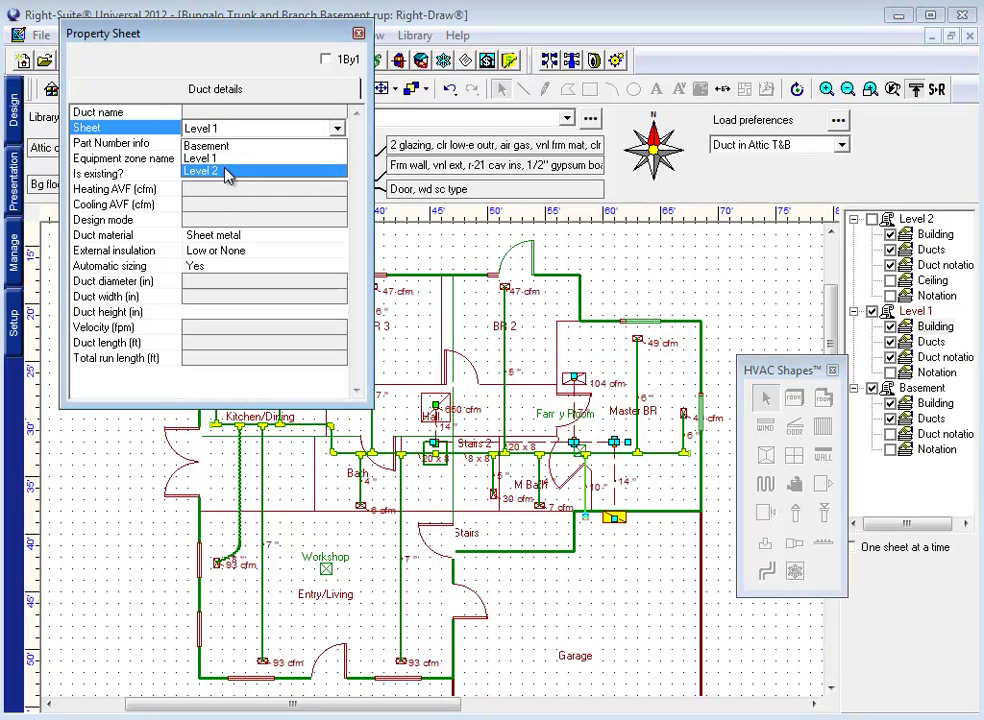
click(226, 147)
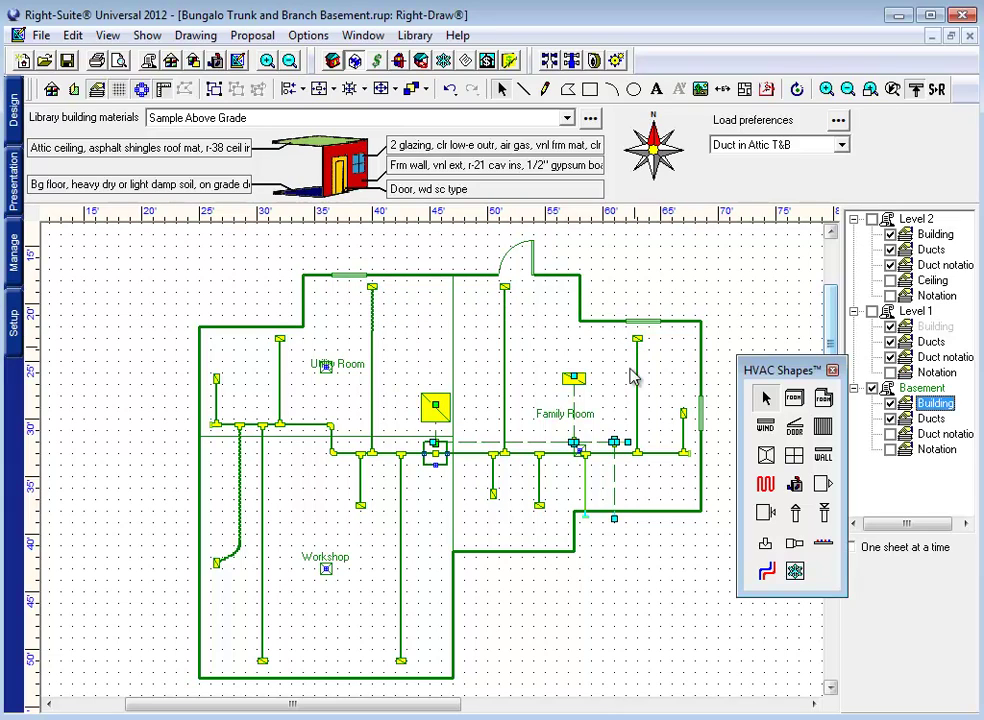
Overlay Level 1 on the zoomed Basement plan and delete the 129 cfm register's duct
click(267, 60)
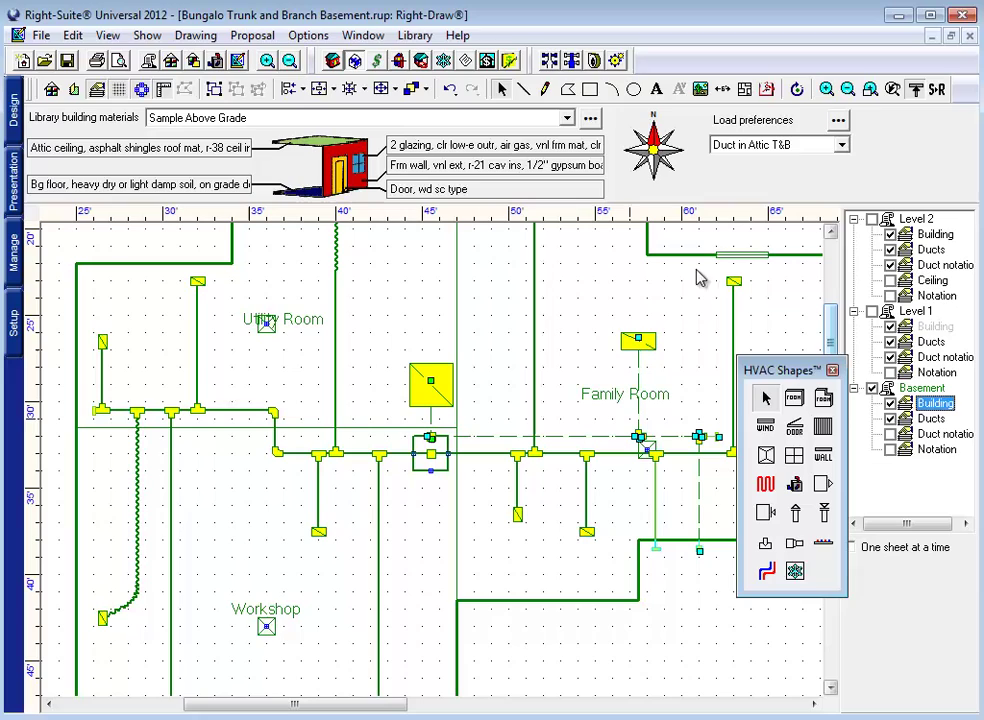
click(872, 311)
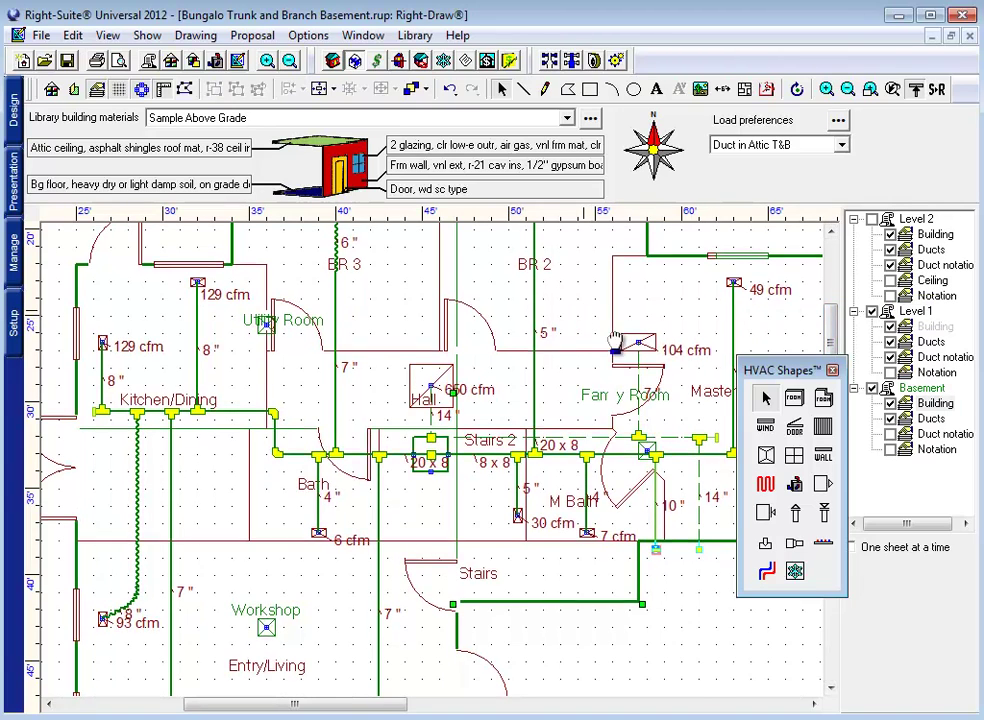
middle_drag(519, 284, 557, 318)
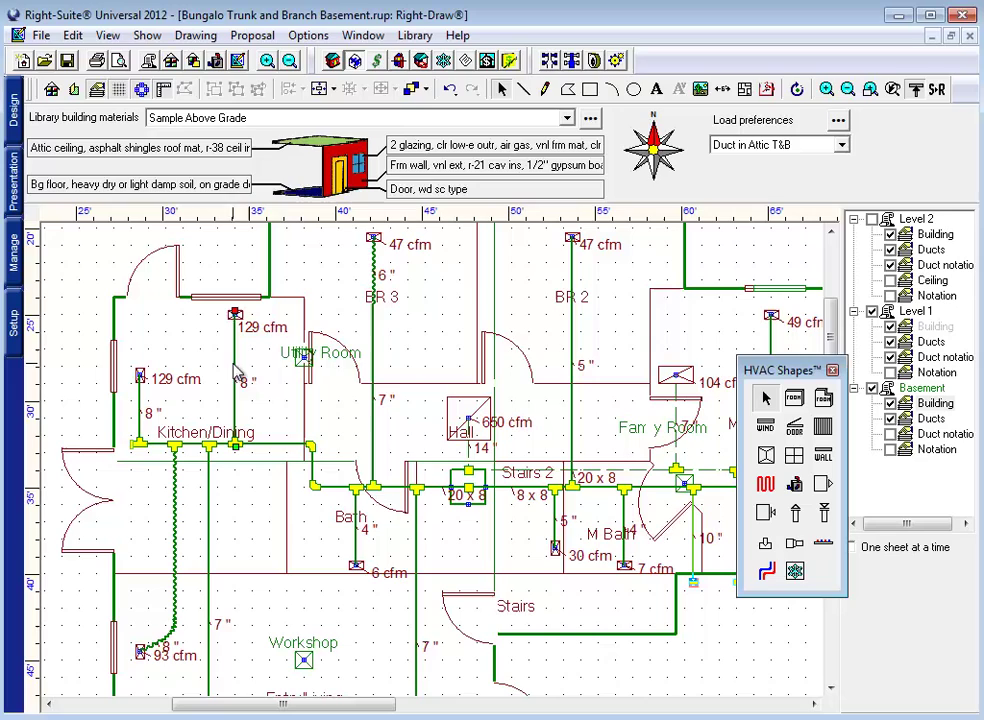
key(Delete)
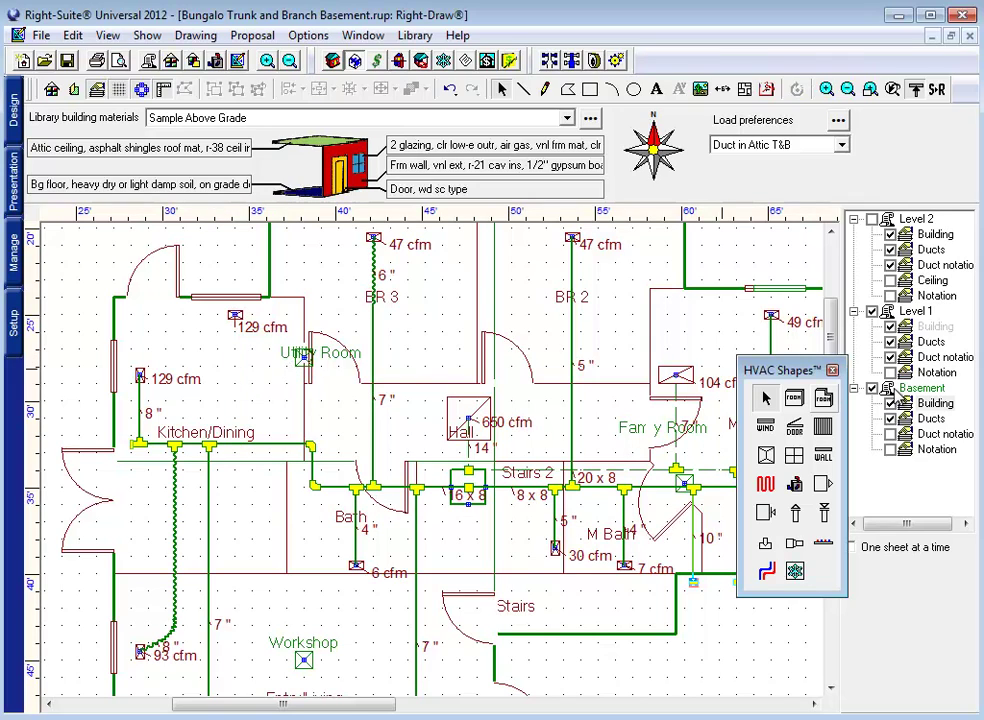
Draw a Basement duct from the 129 cfm register down to the Kitchen/Dining trunk
click(930, 420)
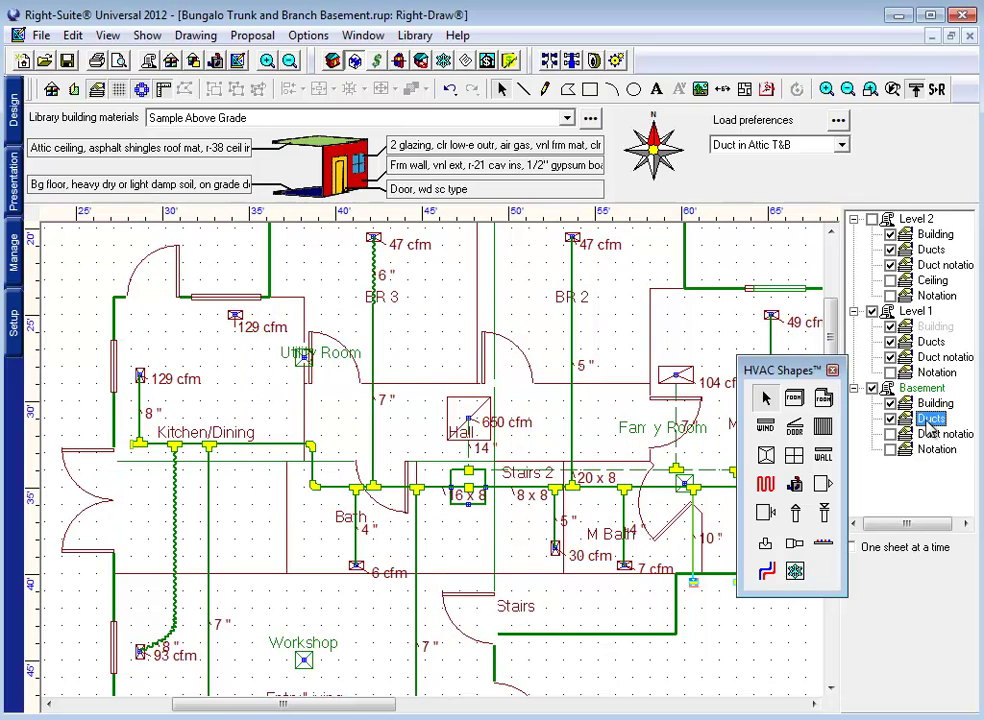
click(797, 514)
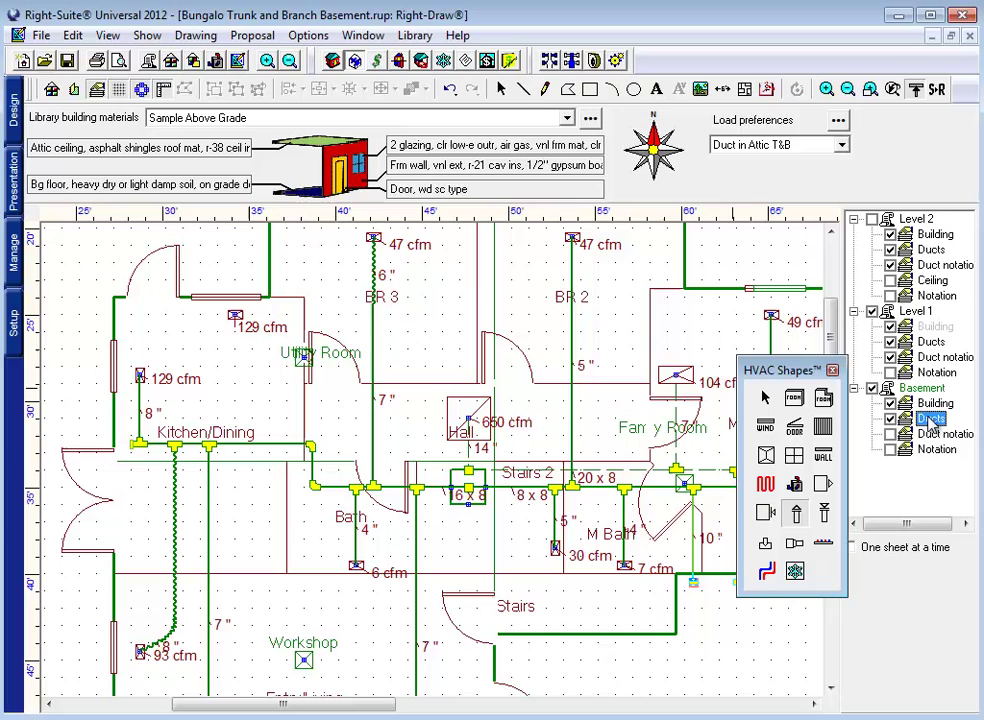
click(234, 315)
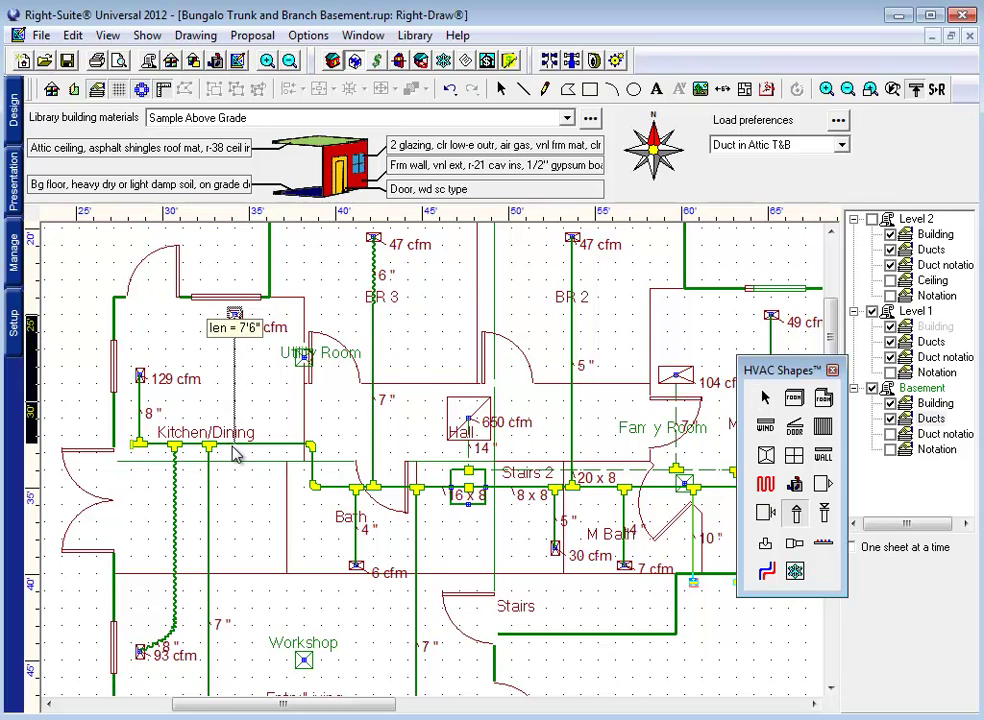
click(236, 452)
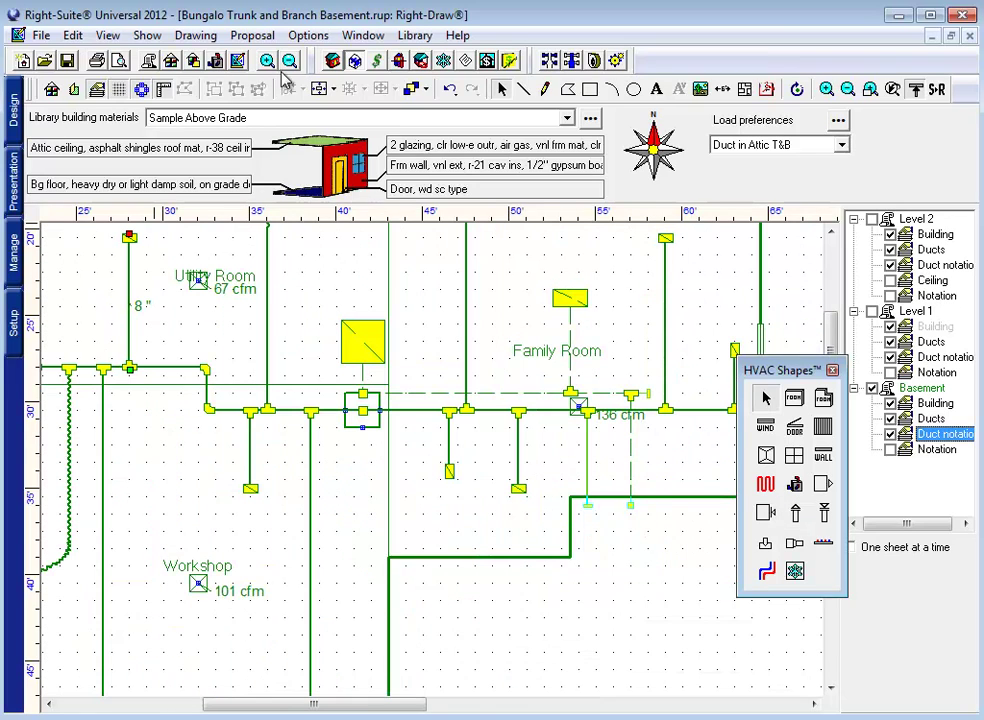
Shift the Utility Room diffuser onto its duct and run Workshop's branch to the trunk
click(236, 61)
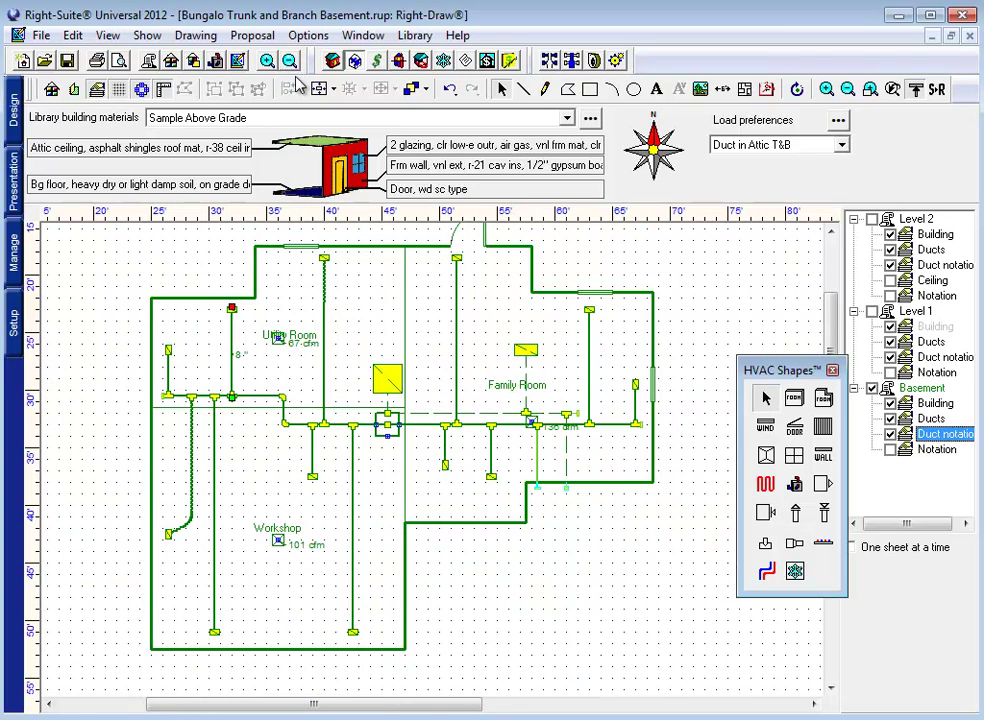
click(279, 340)
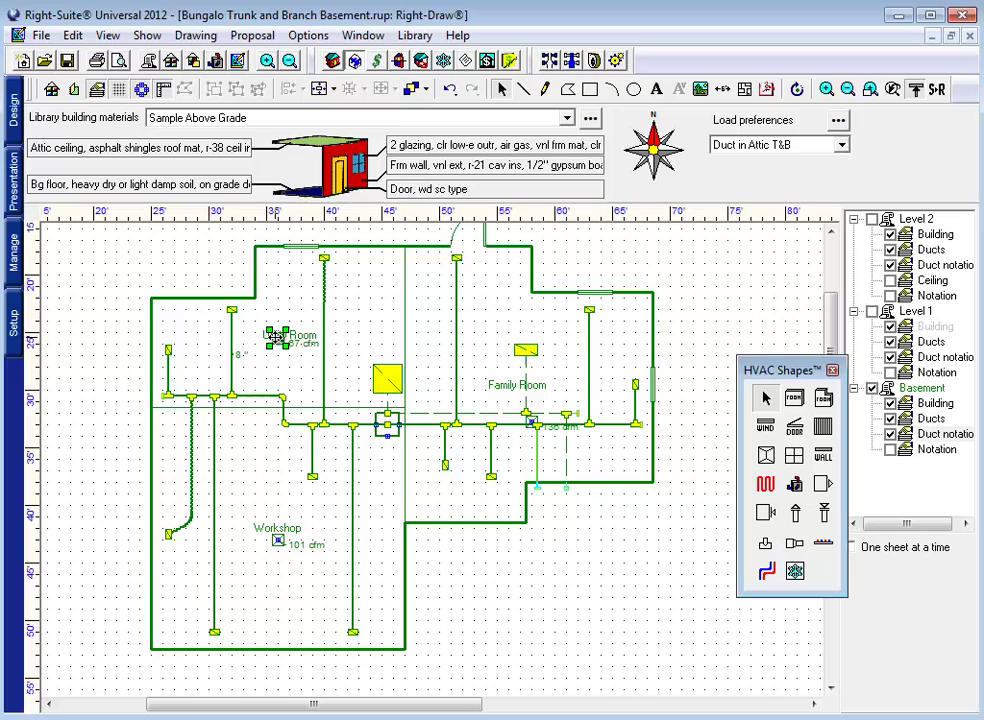
drag(281, 344, 274, 398)
drag(277, 540, 257, 400)
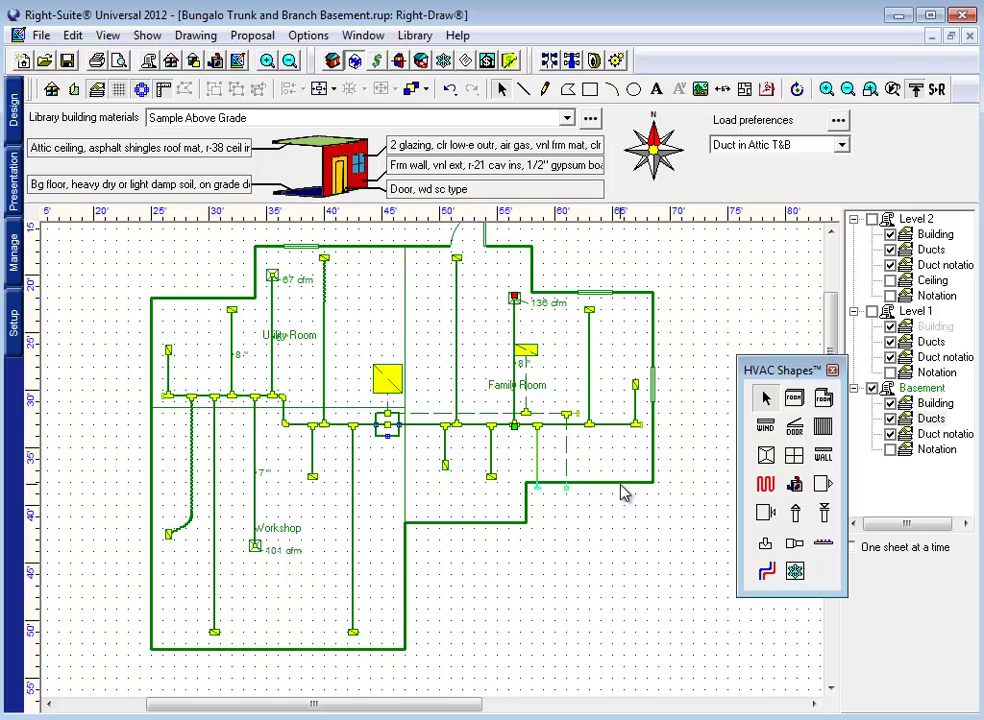
Make the first duct-end fitting a riser with a 20 ft vertical duct length
double_click(537, 490)
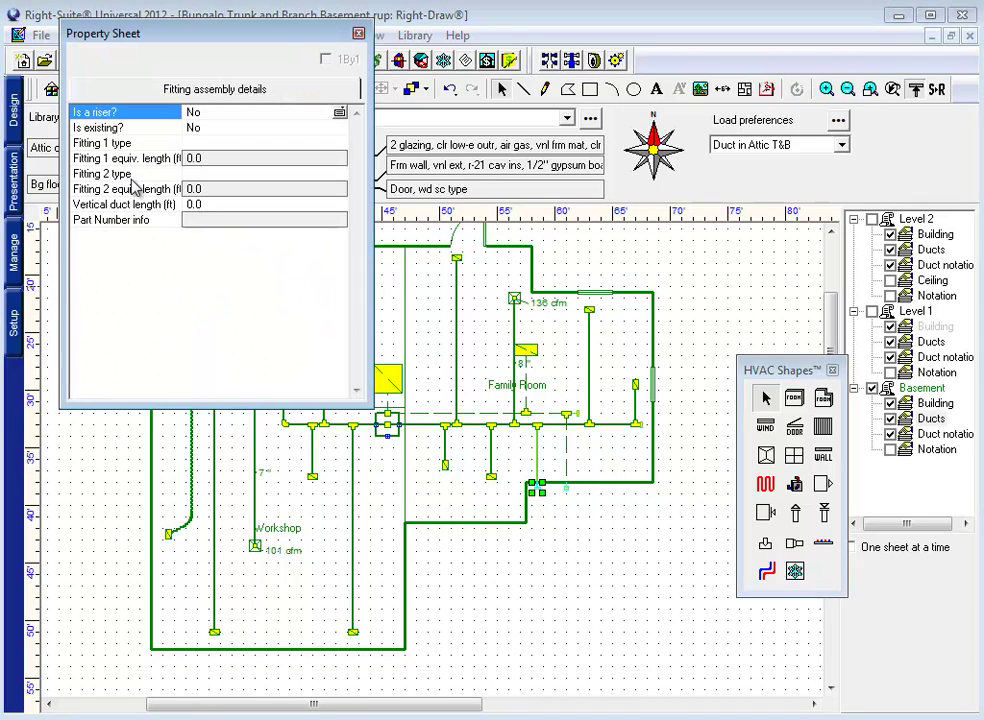
click(200, 113)
click(201, 142)
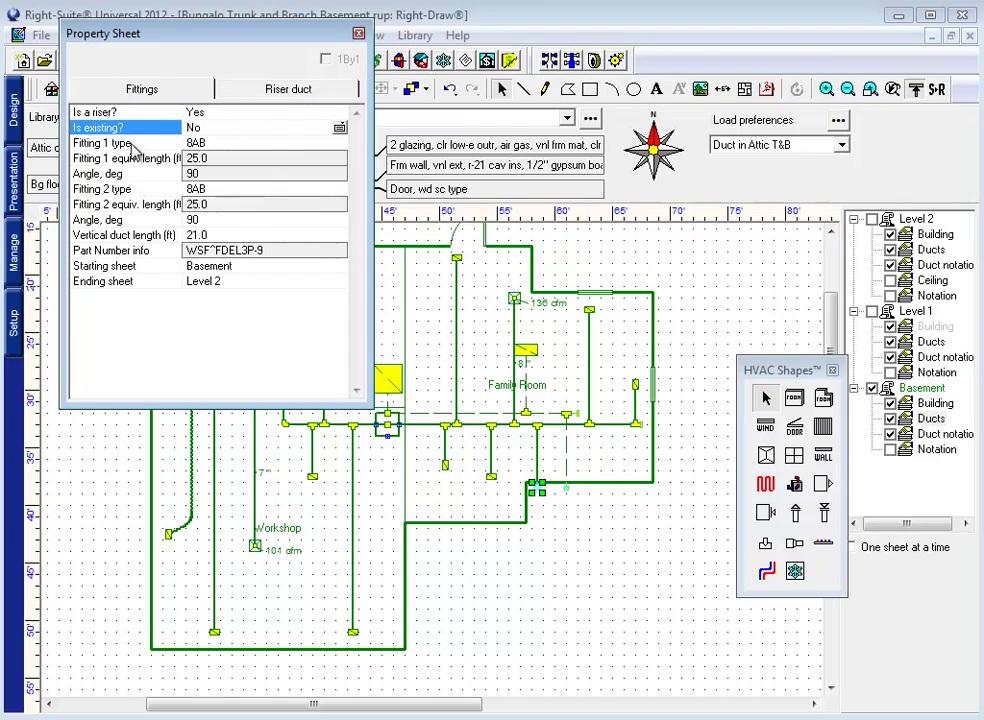
click(215, 234)
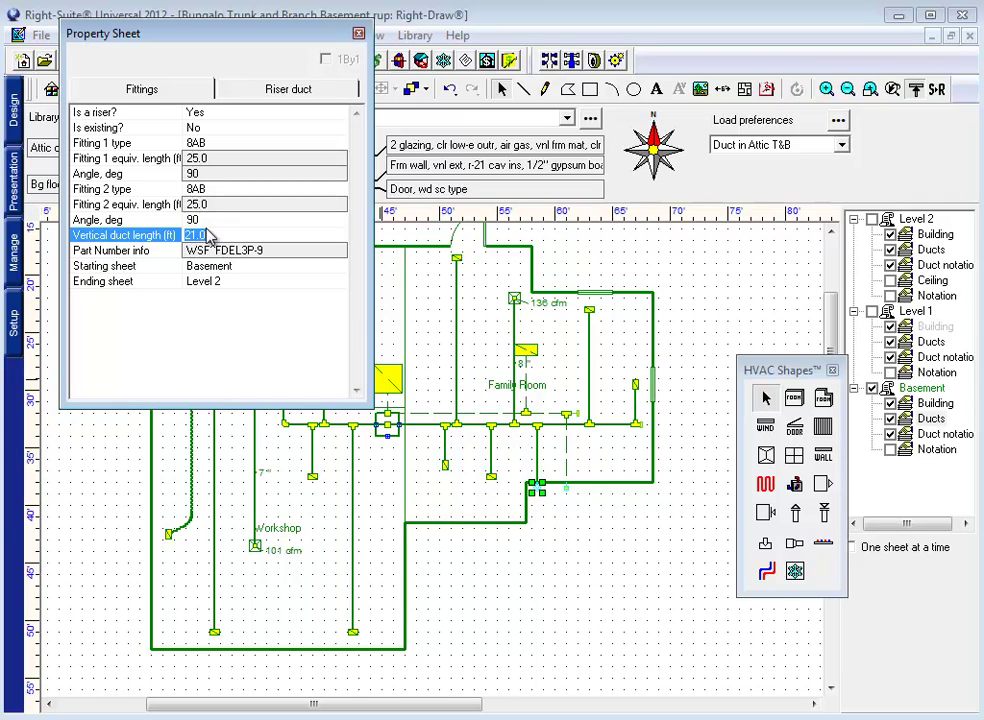
text(20)
click(567, 430)
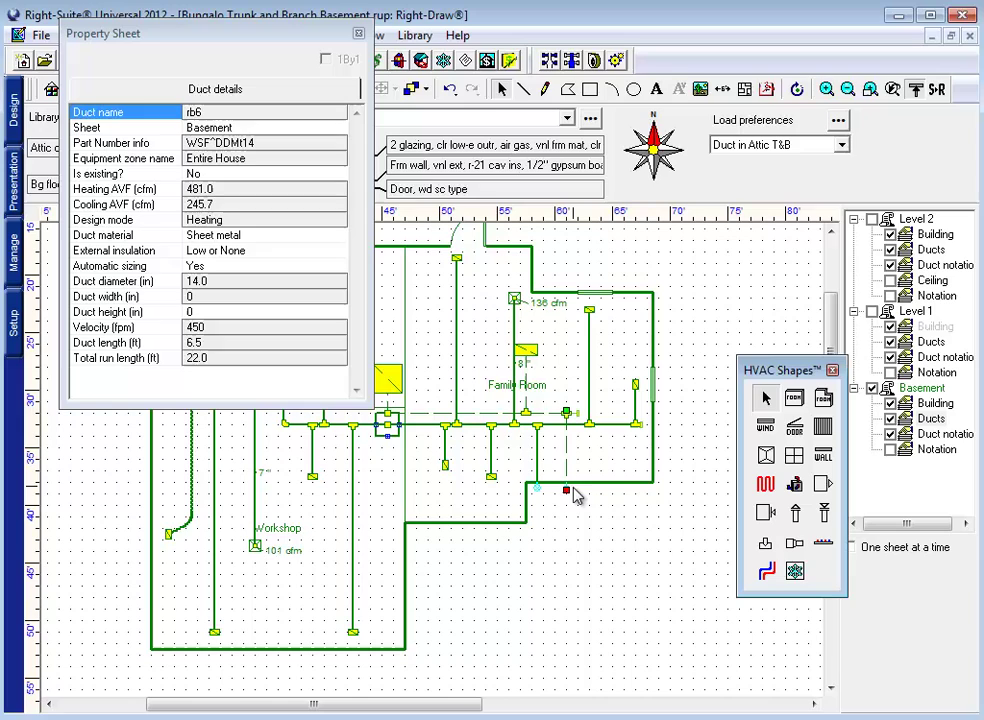
Make the second duct-end fitting a riser with a 20 ft vertical length, then close the Property Sheet
click(566, 487)
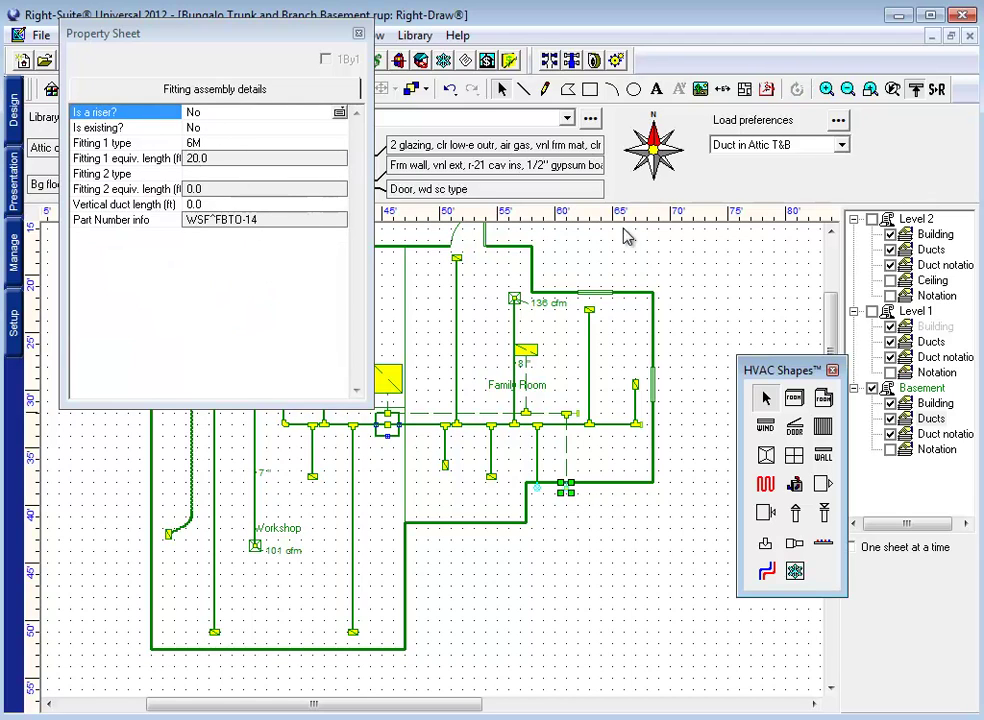
click(204, 113)
click(204, 144)
click(133, 145)
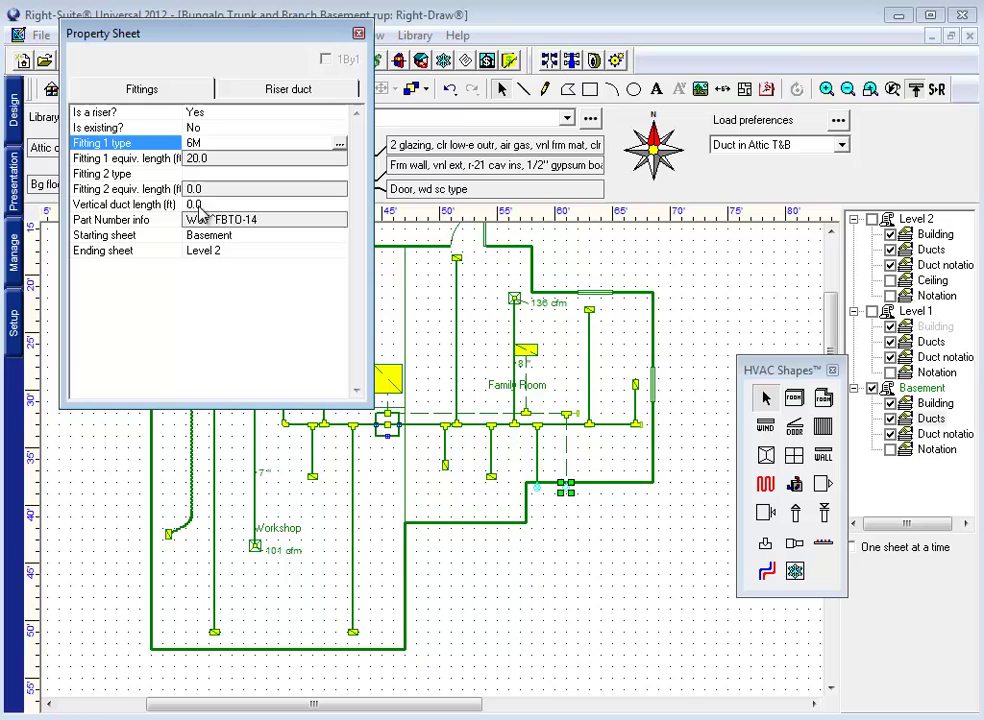
click(292, 205)
text(20)
key(Return)
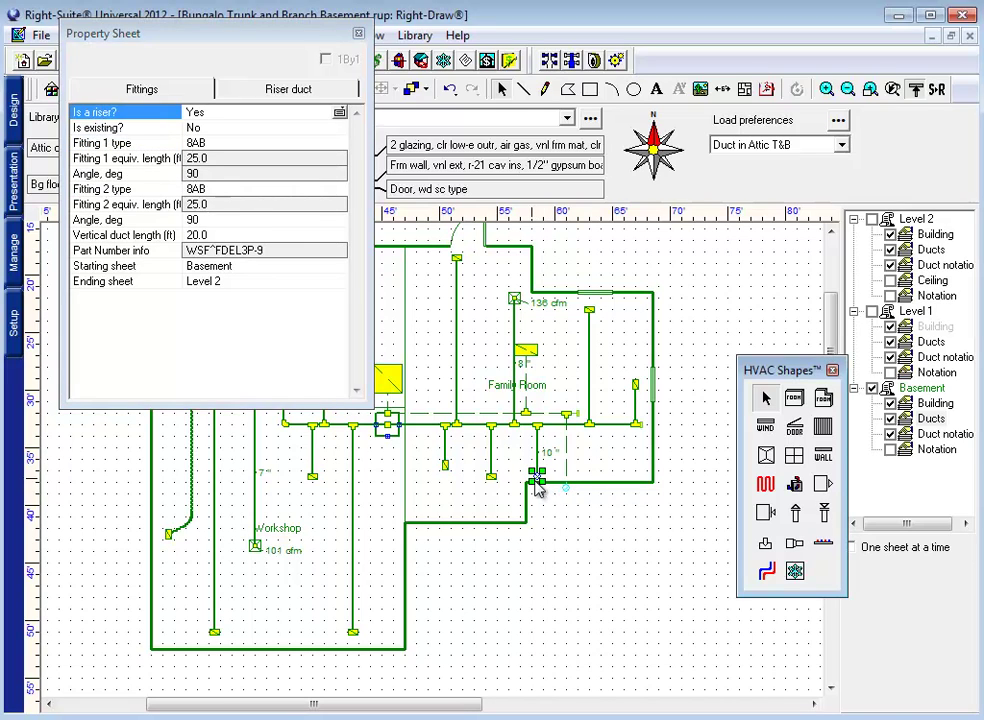
click(358, 35)
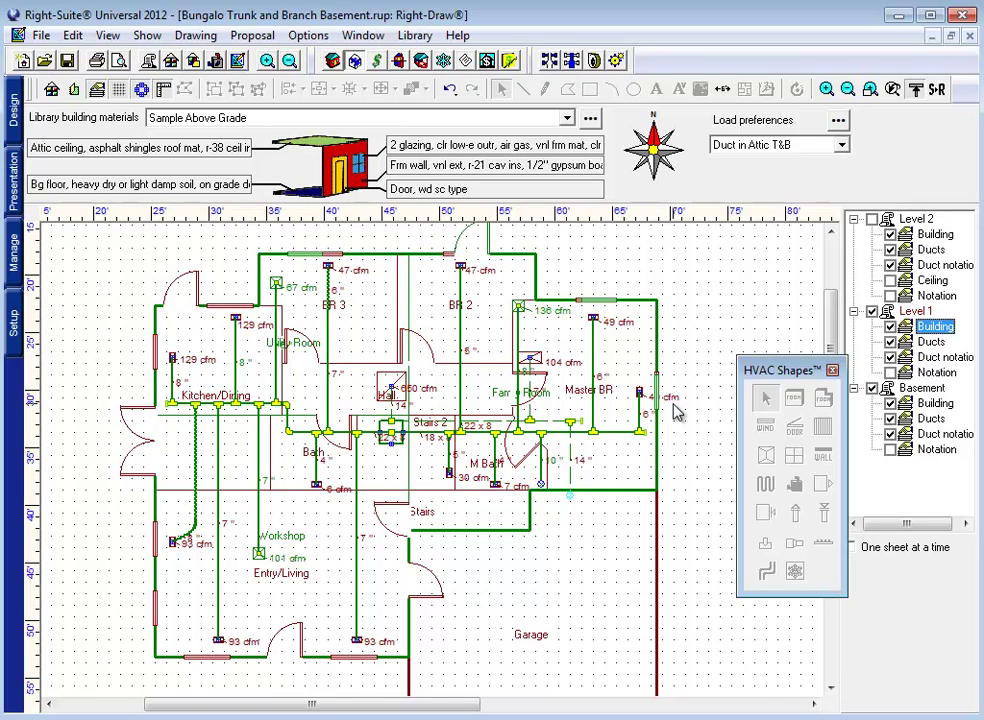
Tick Level 2 in the layer tree to overlay the Bonus RM above the Garage
click(633, 457)
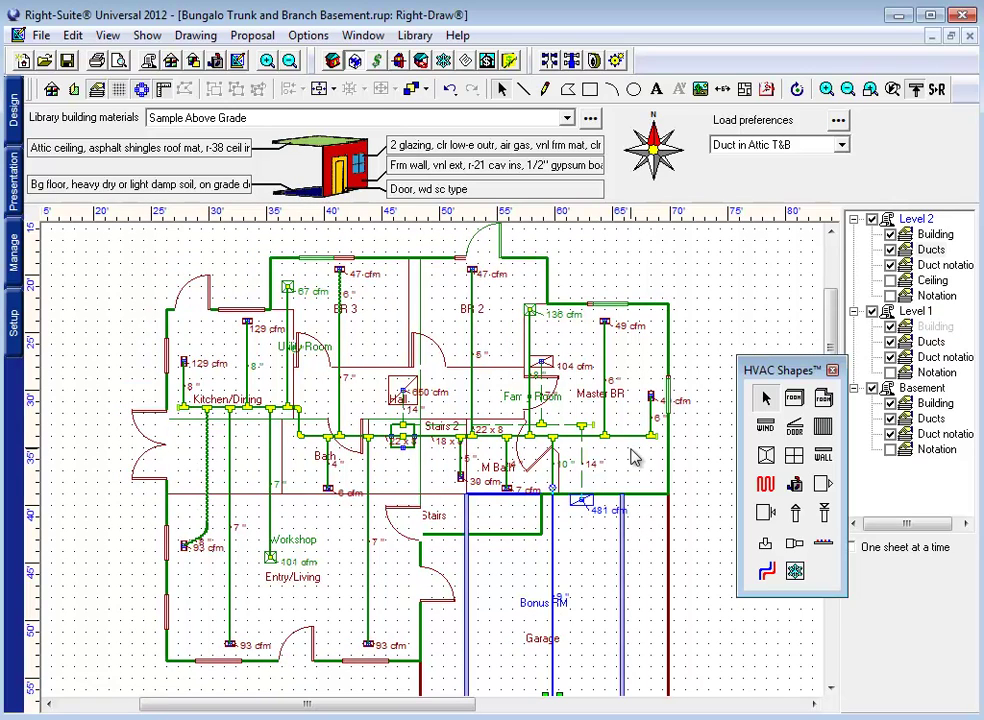